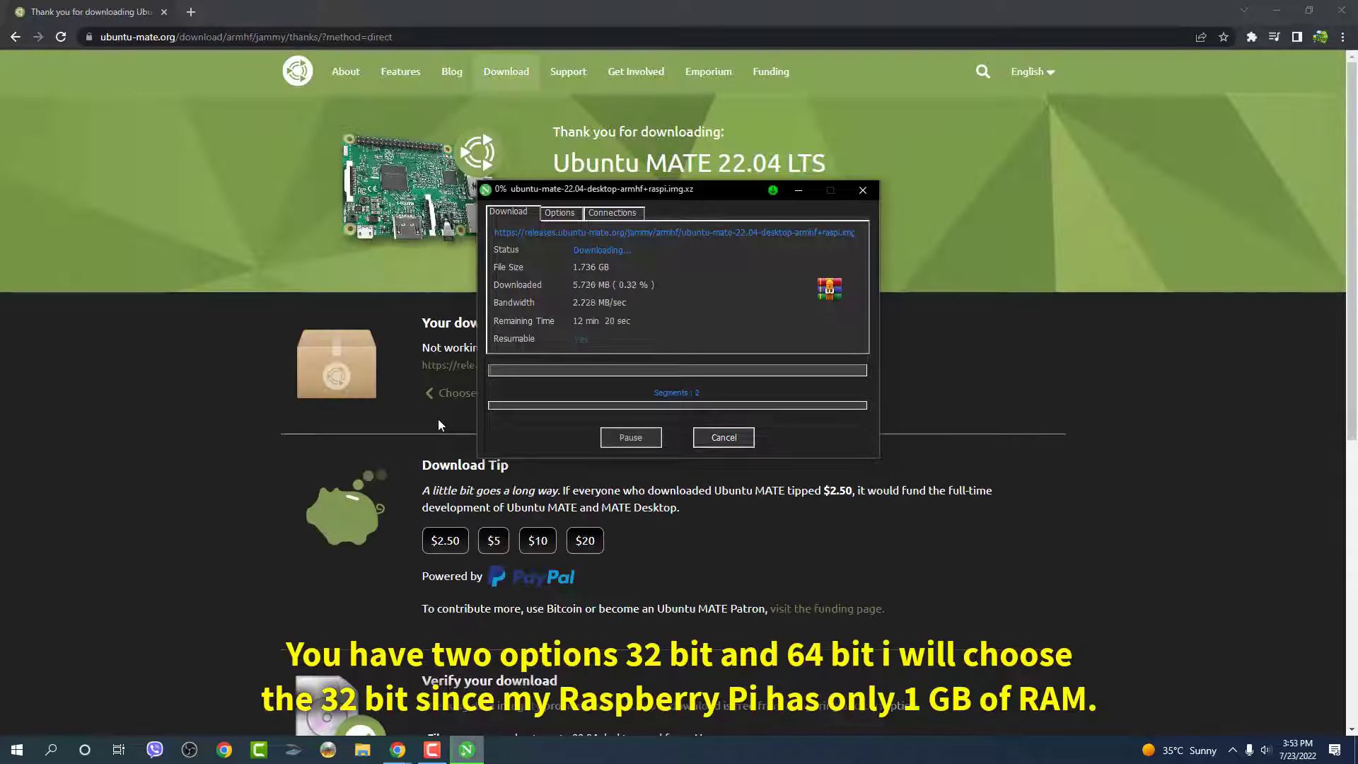
- Bring the Ubuntu MATE 22.04 thank-you page back in front of the download manager
left_click(247, 469)
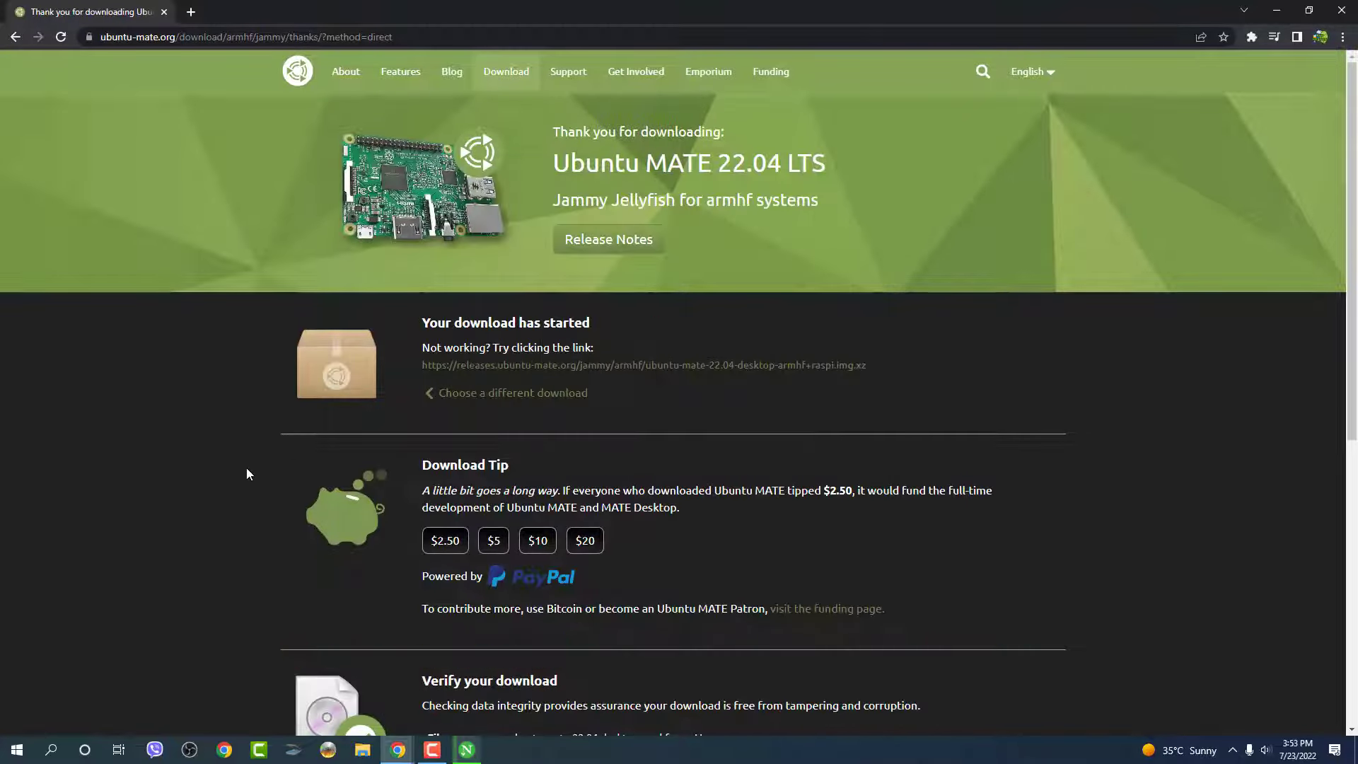
- Go to raspberrypi.com/software/ and download Raspberry Pi Imager for Windows
left_click(190, 44)
type("raspberrypi.com/software/")
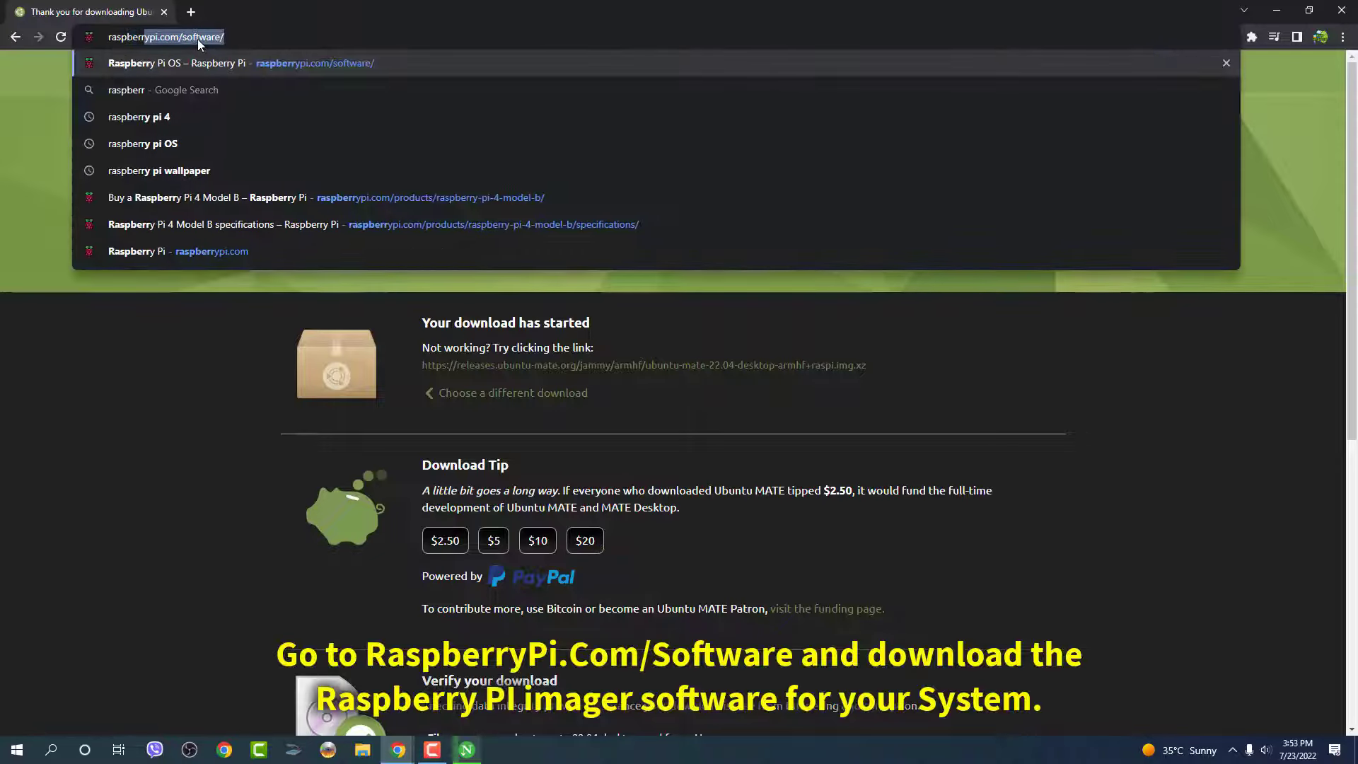
key("Return")
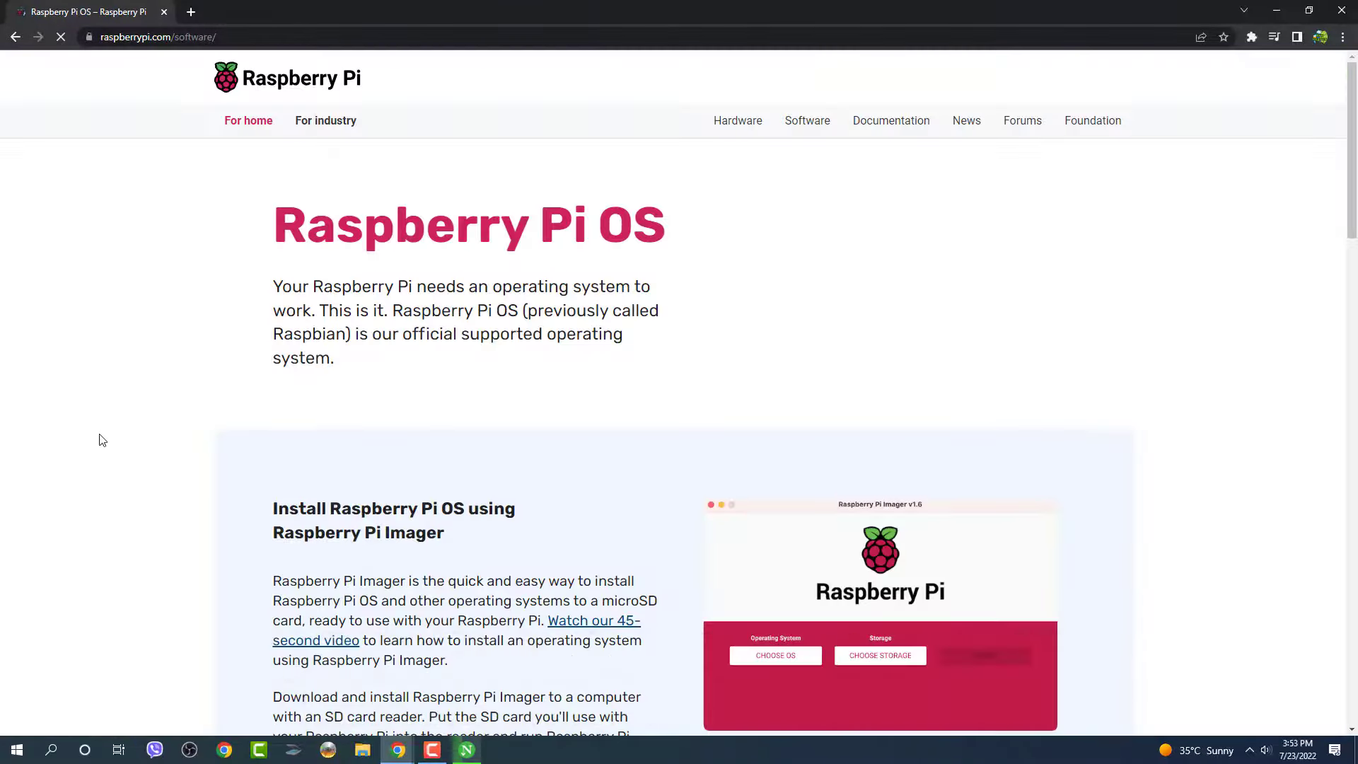
scroll(106, 442, "down", 4)
scroll(111, 446, "down", 2)
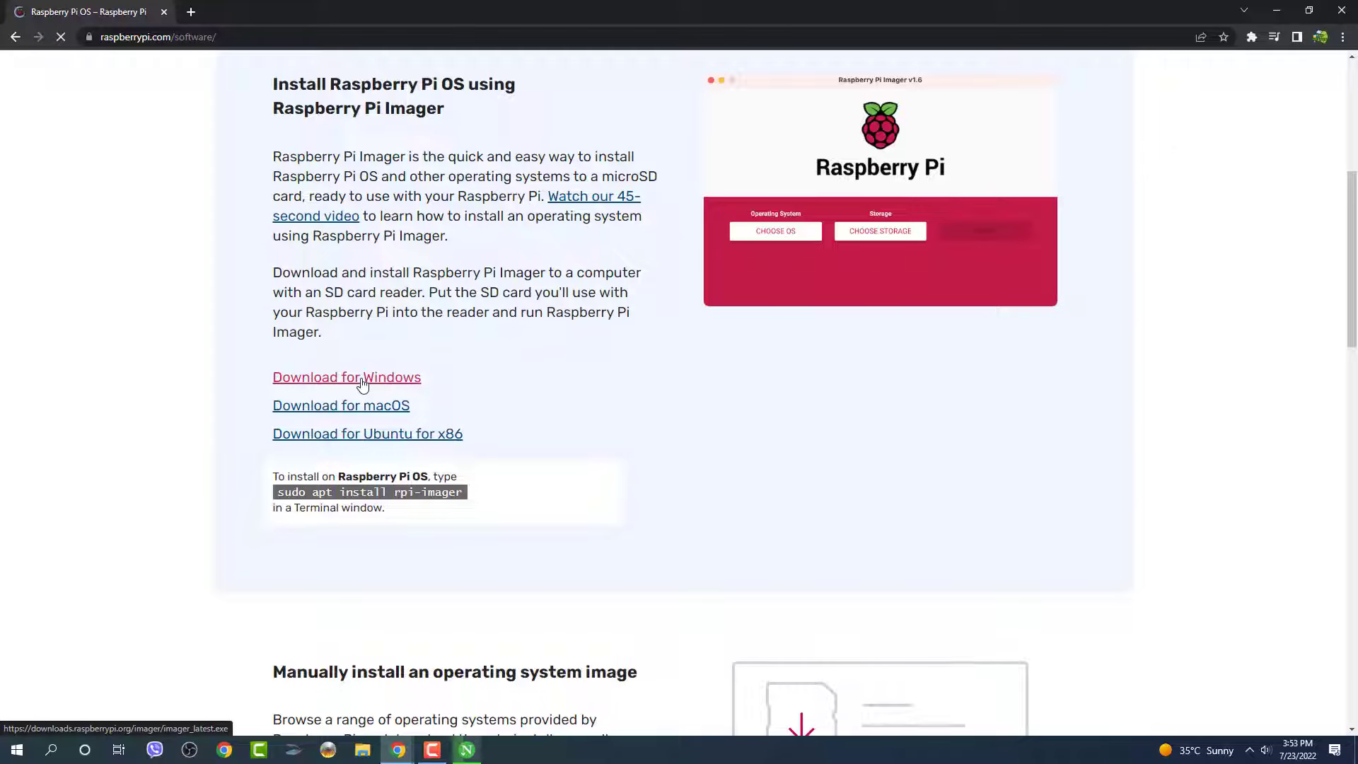
left_click(362, 384)
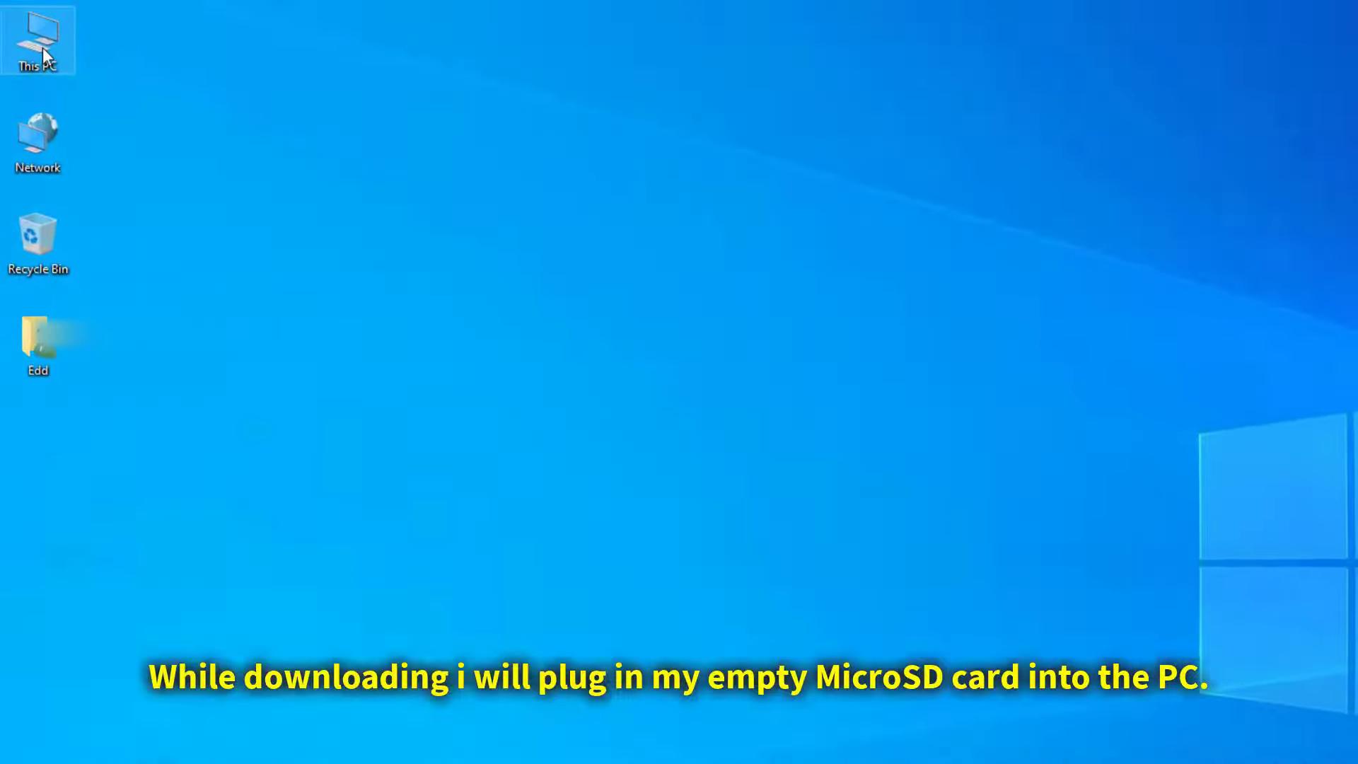
- Run imager_1.7.2.exe from the Downloads folder, reached through This PC
double_click(37, 41)
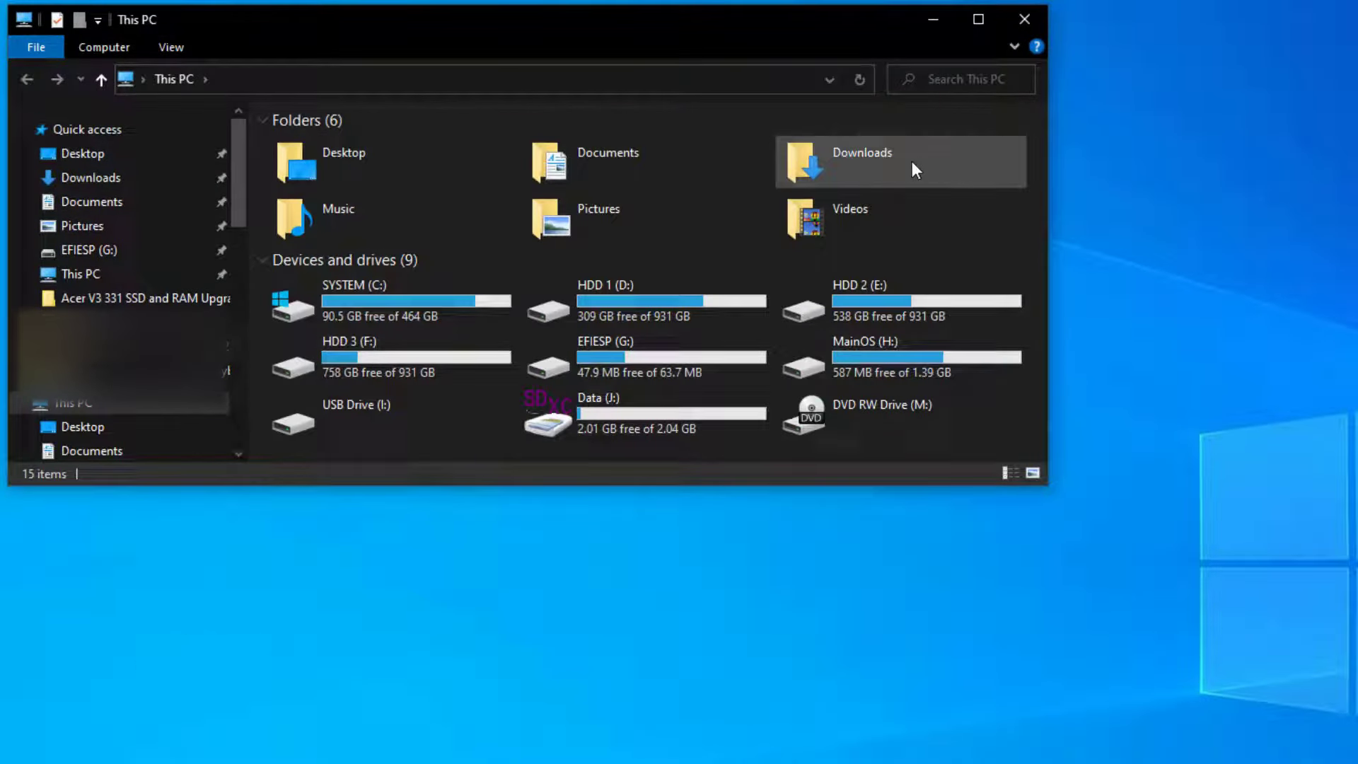
double_click(911, 161)
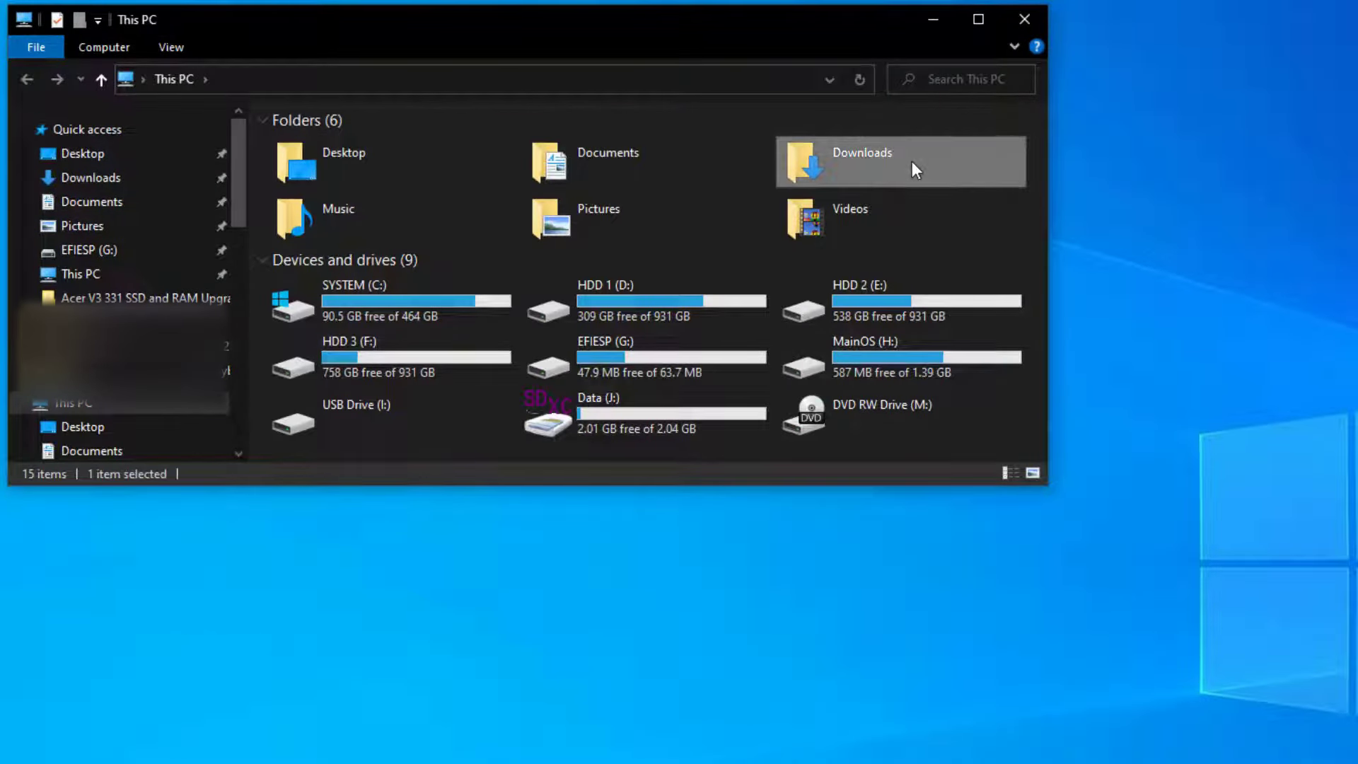
left_click(297, 221)
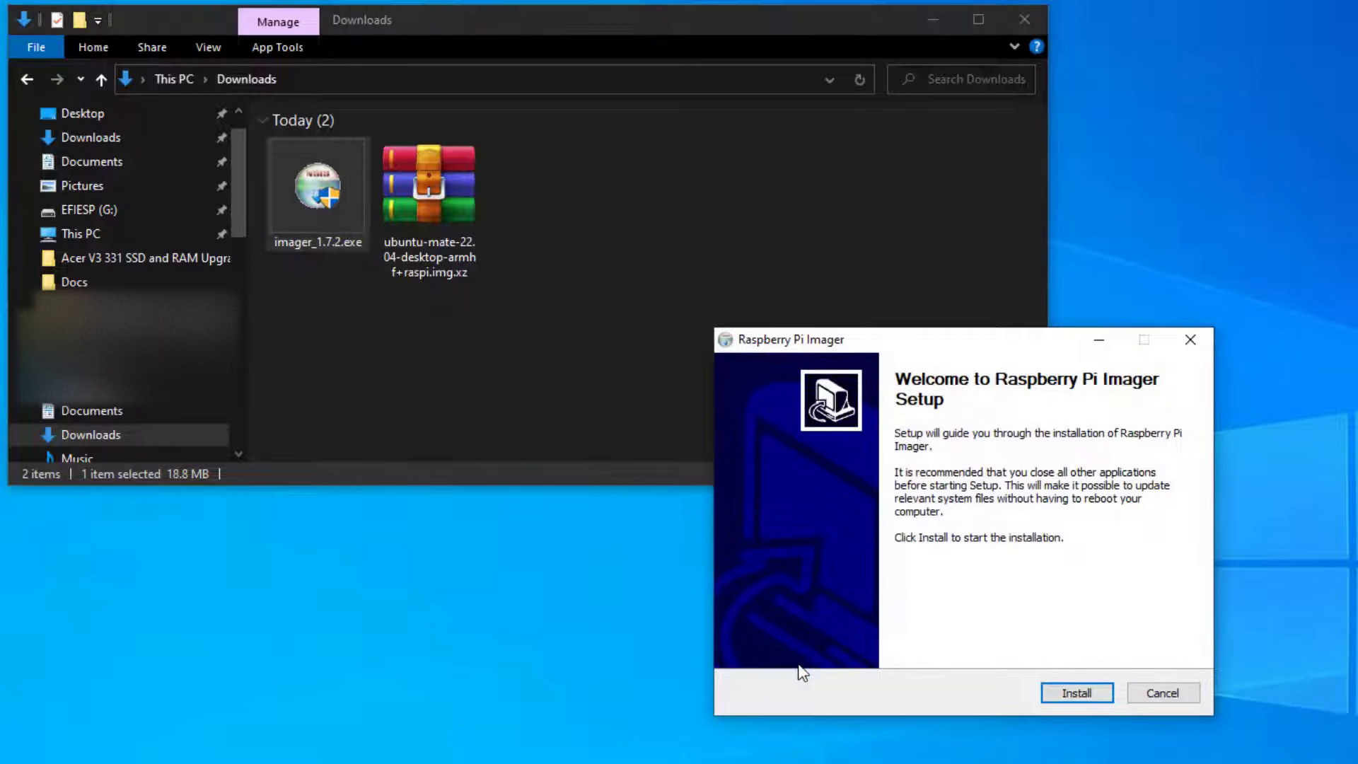
- Install Raspberry Pi Imager, then load the Ubuntu MATE .img.xz file as a custom OS
left_click(1076, 691)
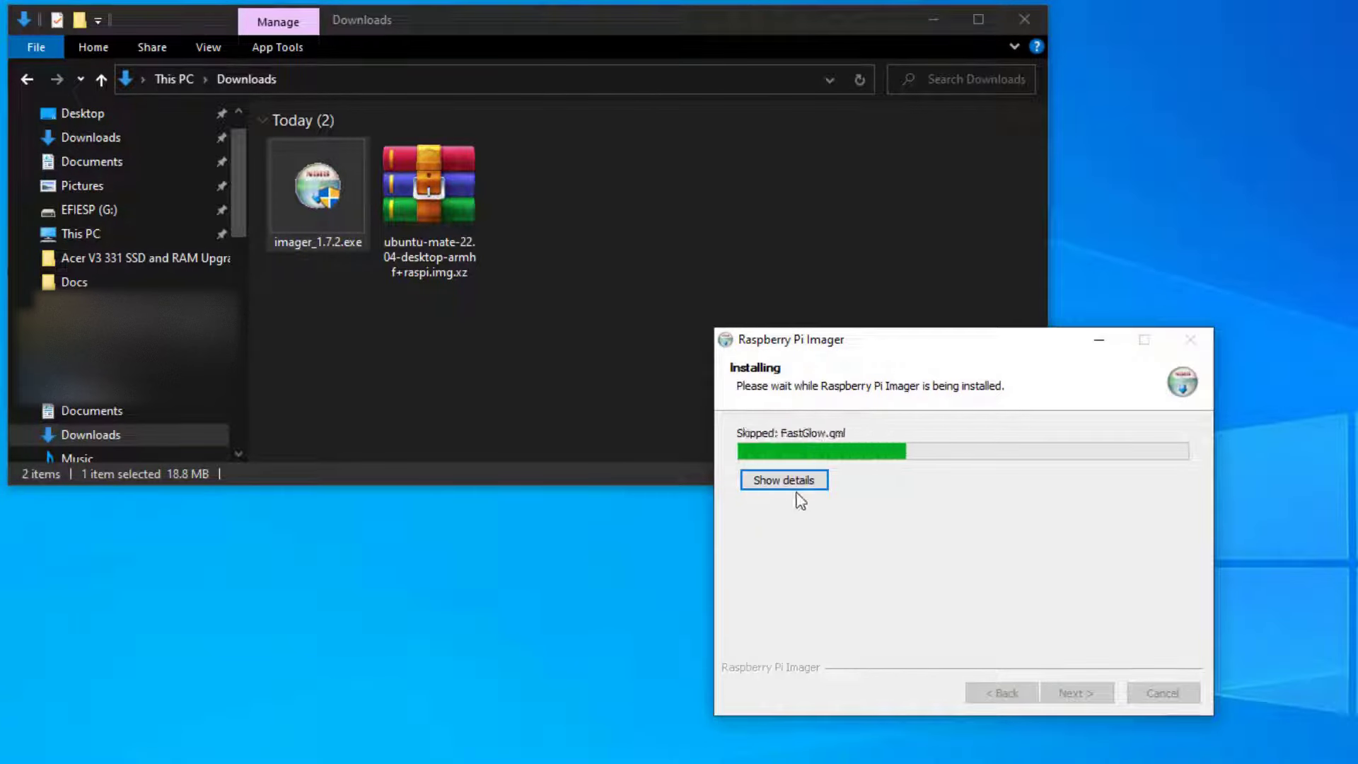
left_click(1078, 693)
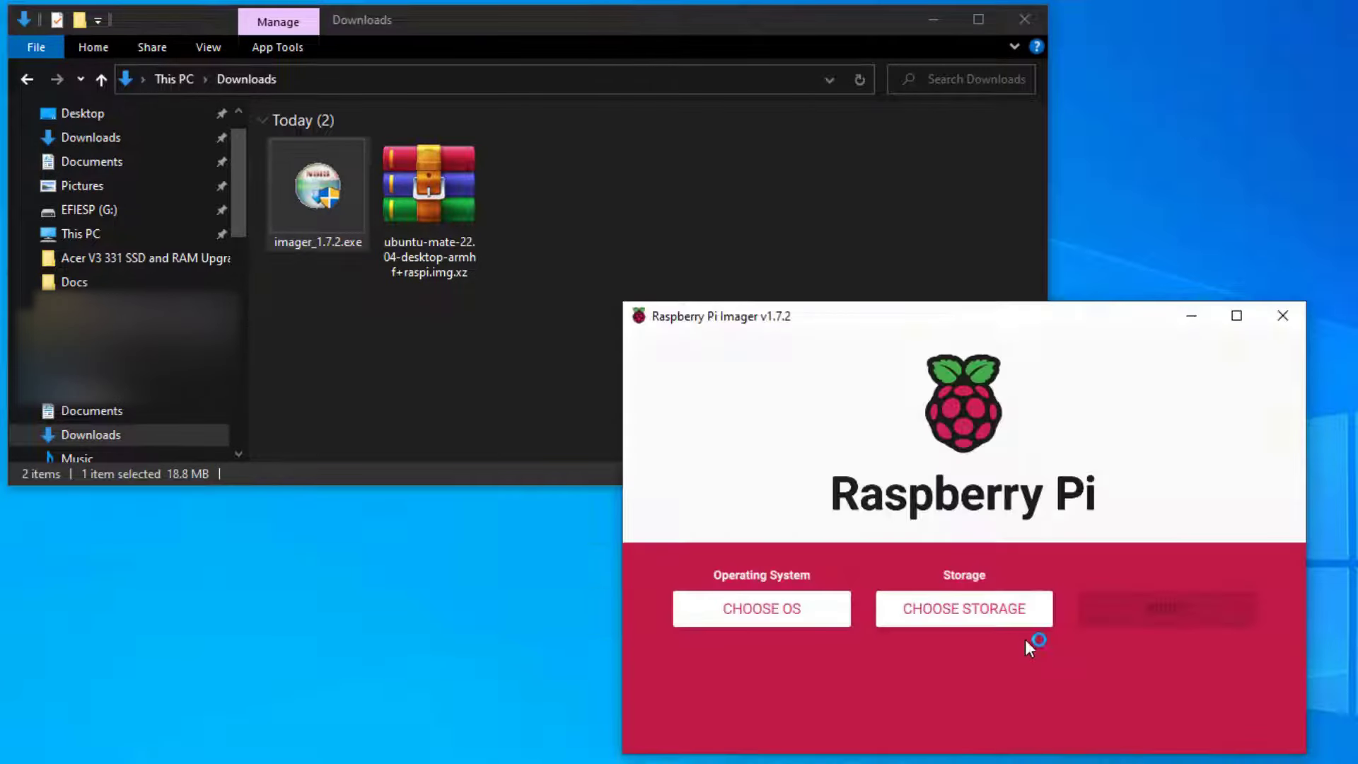
left_click(801, 624)
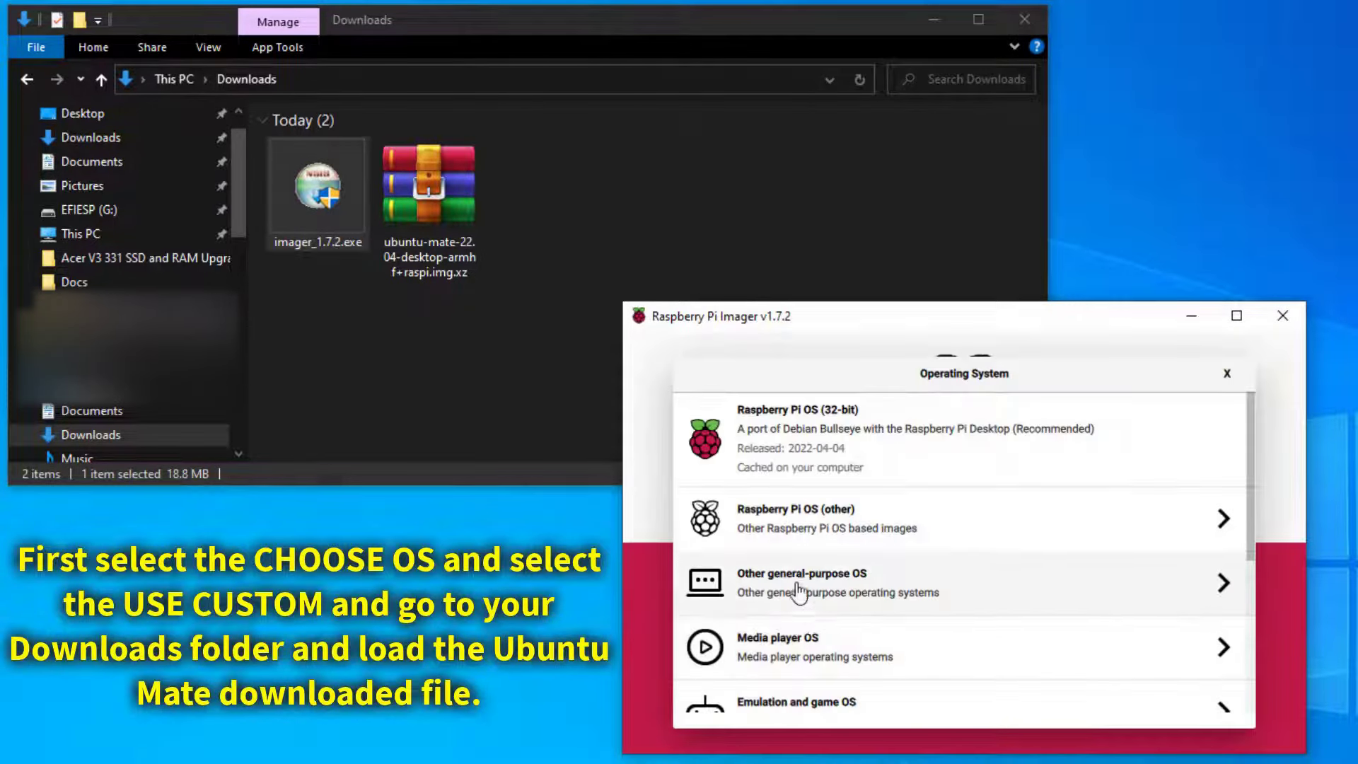
scroll(767, 520, "down", 5)
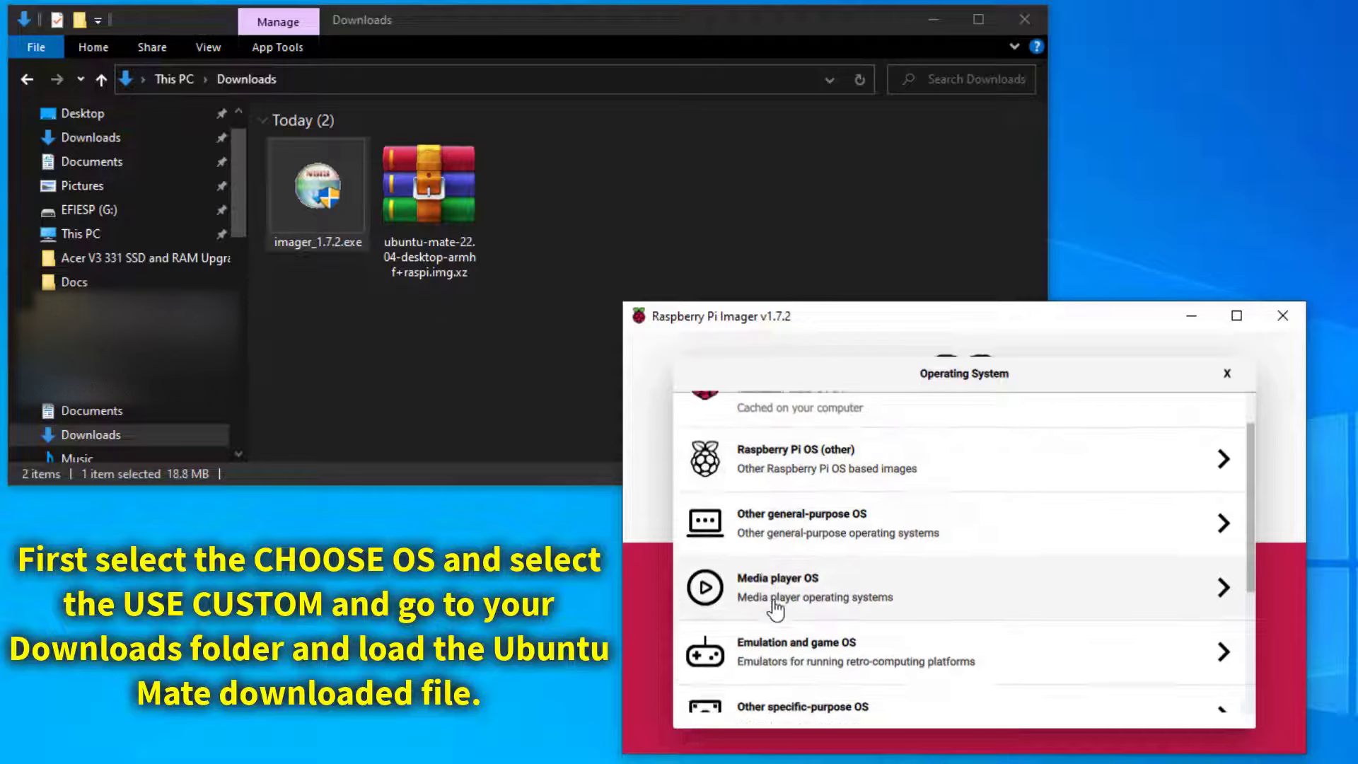
left_click(798, 697)
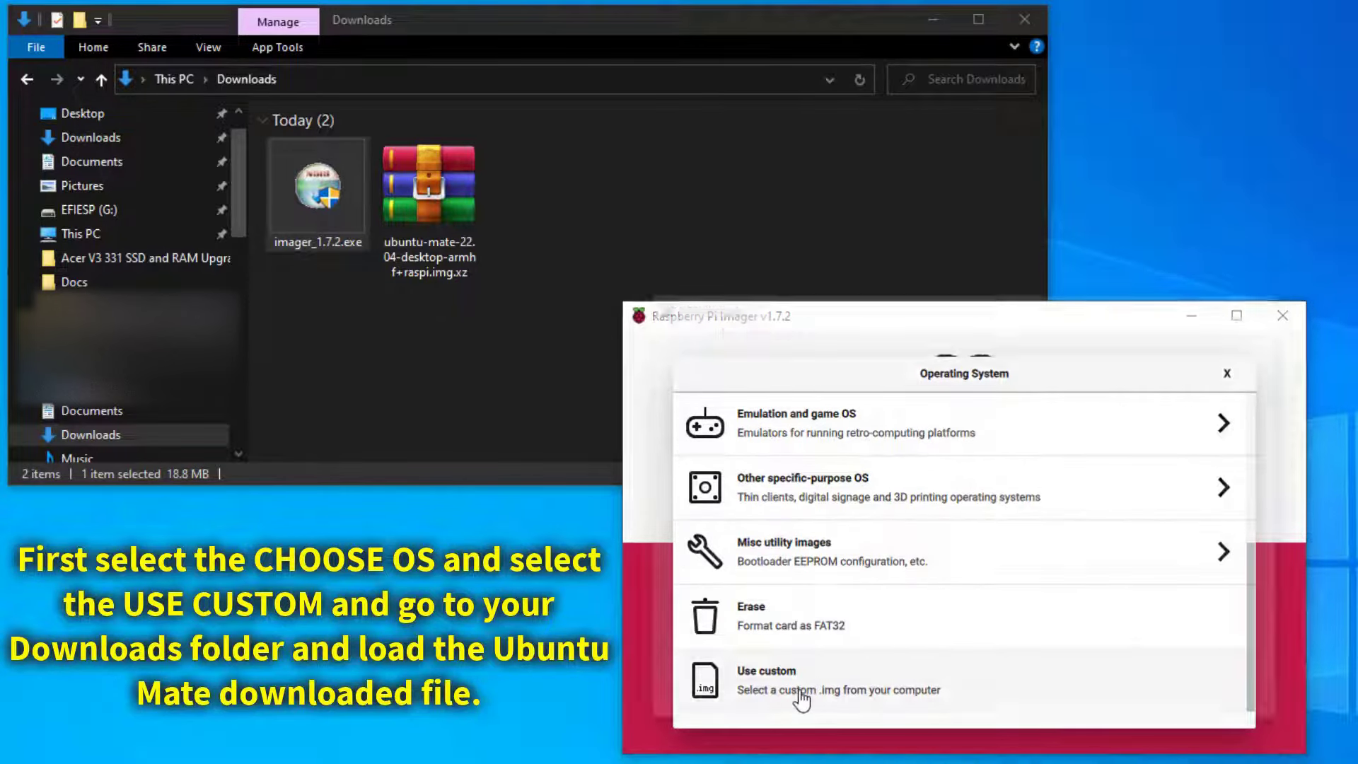
left_click(879, 342)
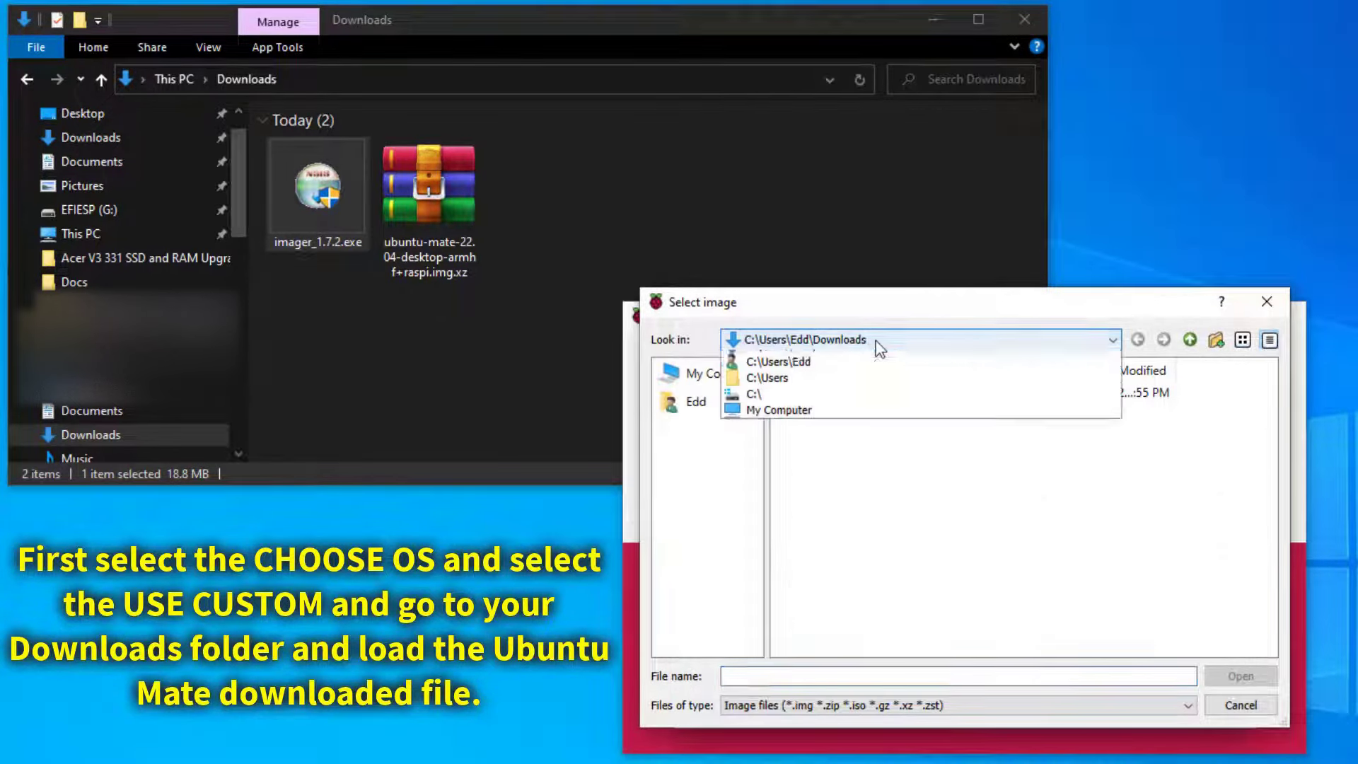
left_click(879, 342)
left_click(861, 400)
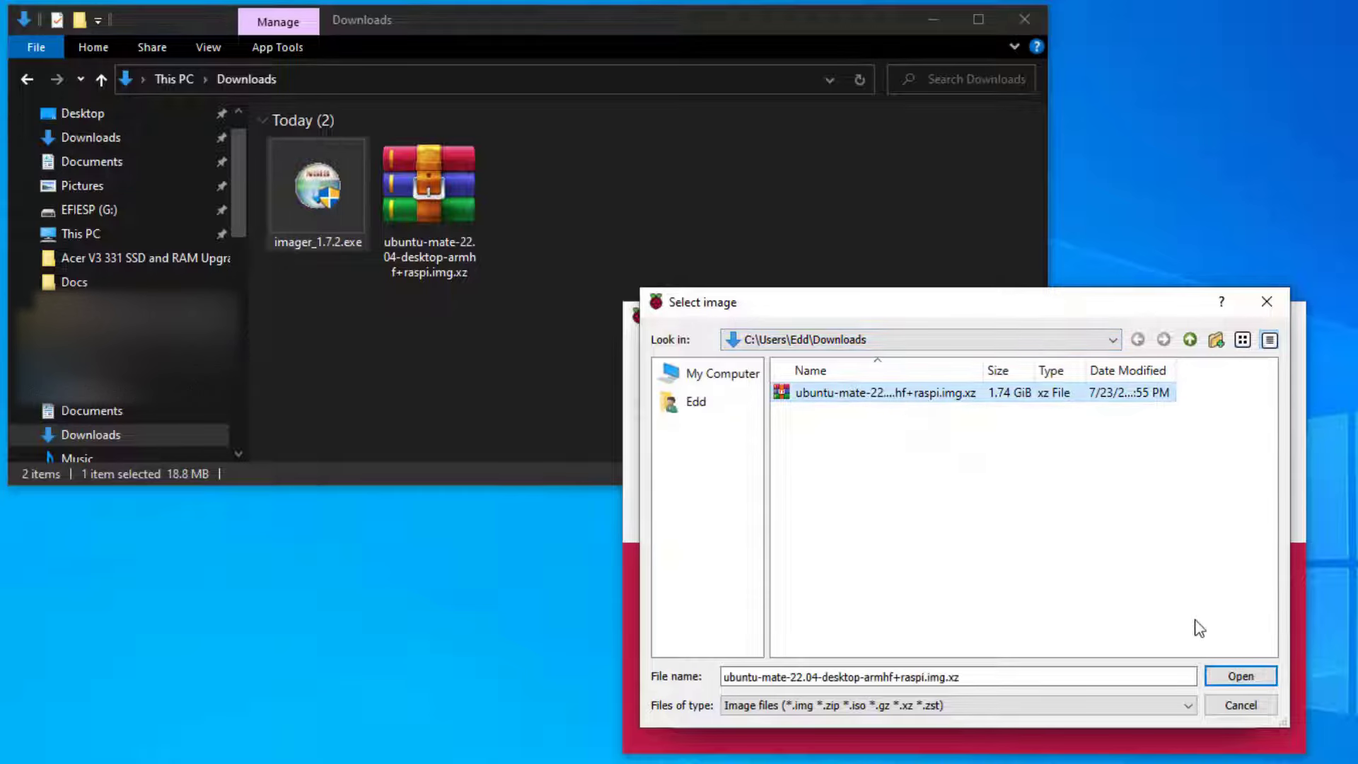
left_click(1212, 675)
- Write the Ubuntu MATE image to the 64.1 GB SDXC card, confirming the erase
left_click(1086, 615)
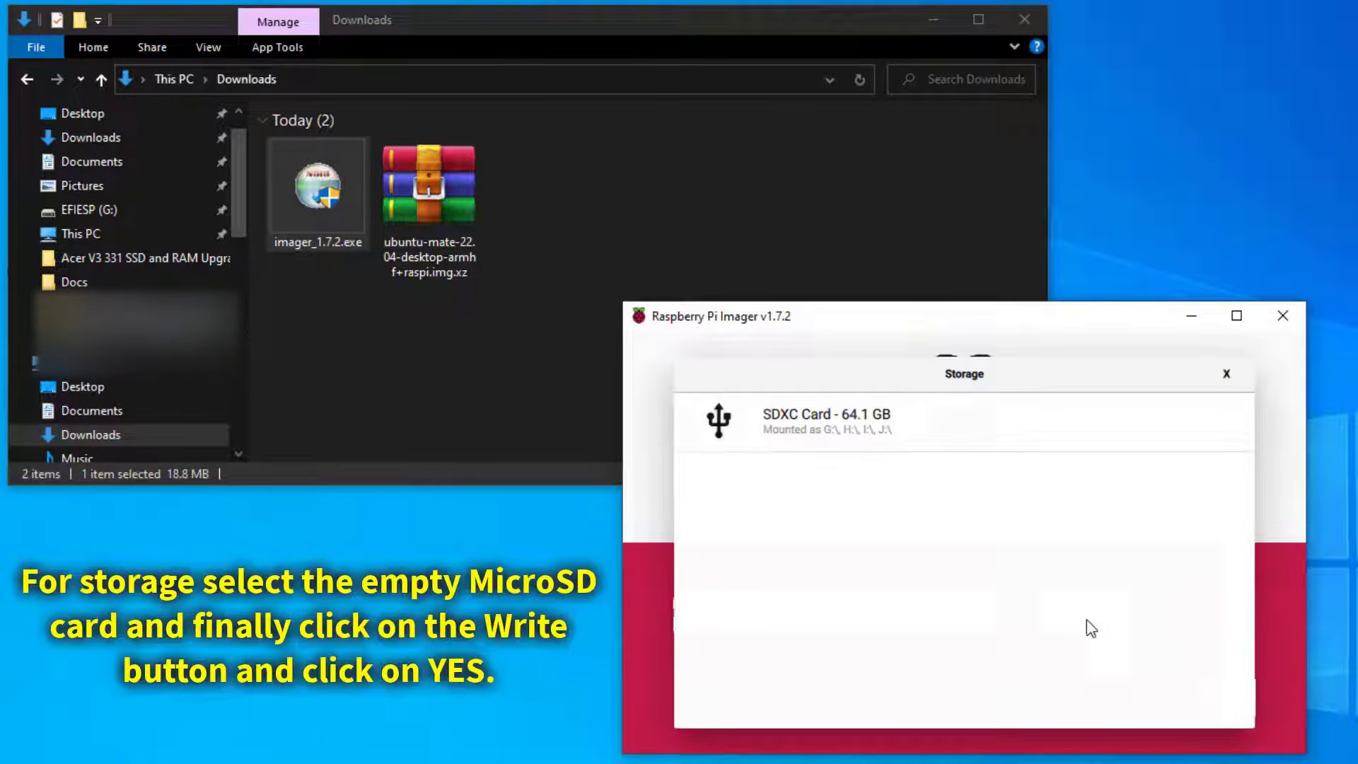
left_click(860, 440)
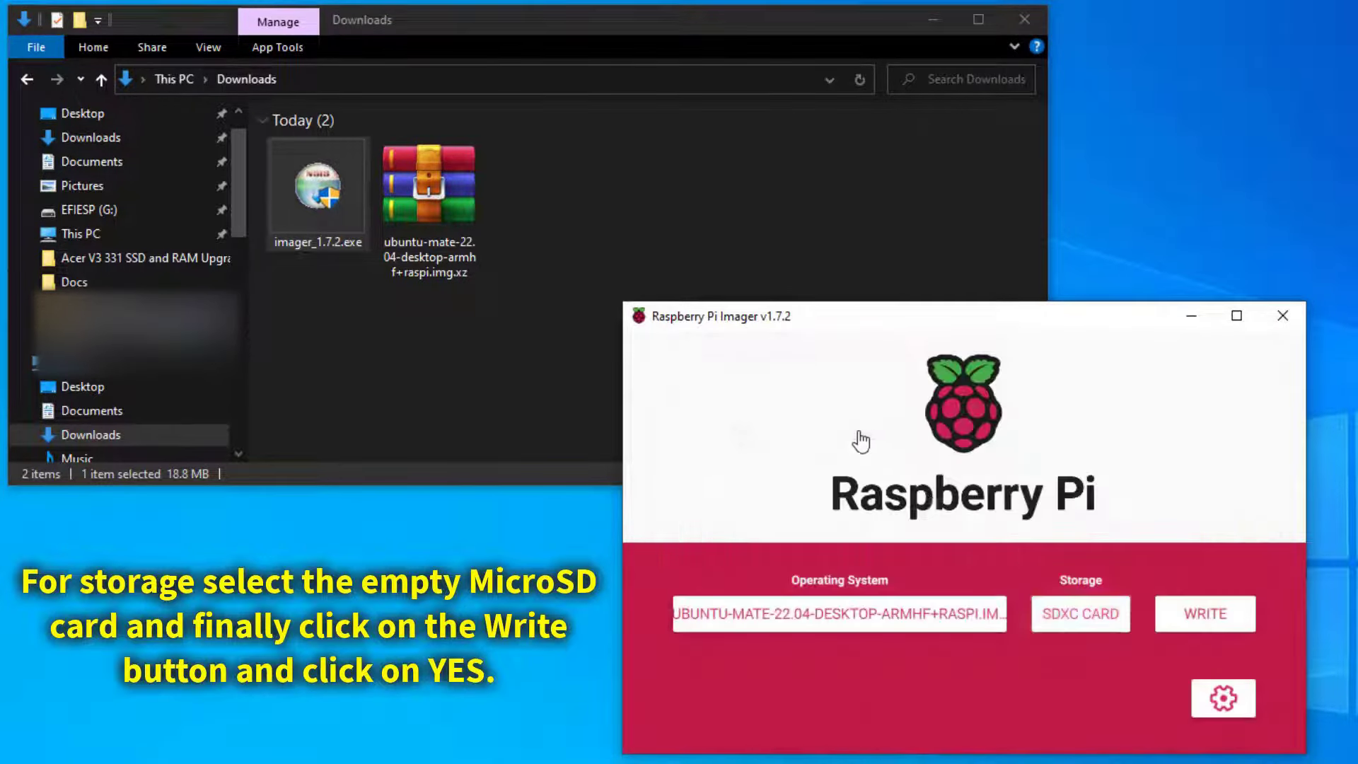
left_click(1205, 614)
left_click(972, 606)
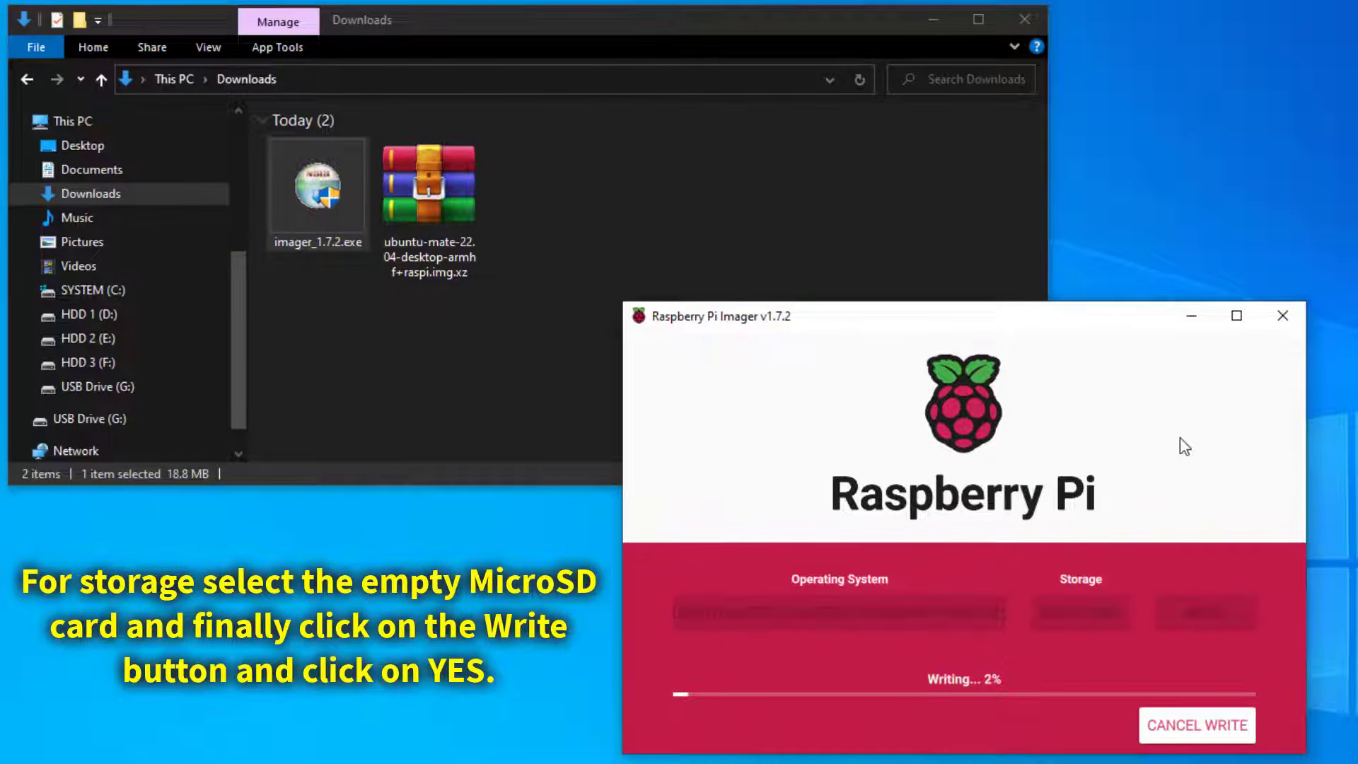
left_click(1024, 20)
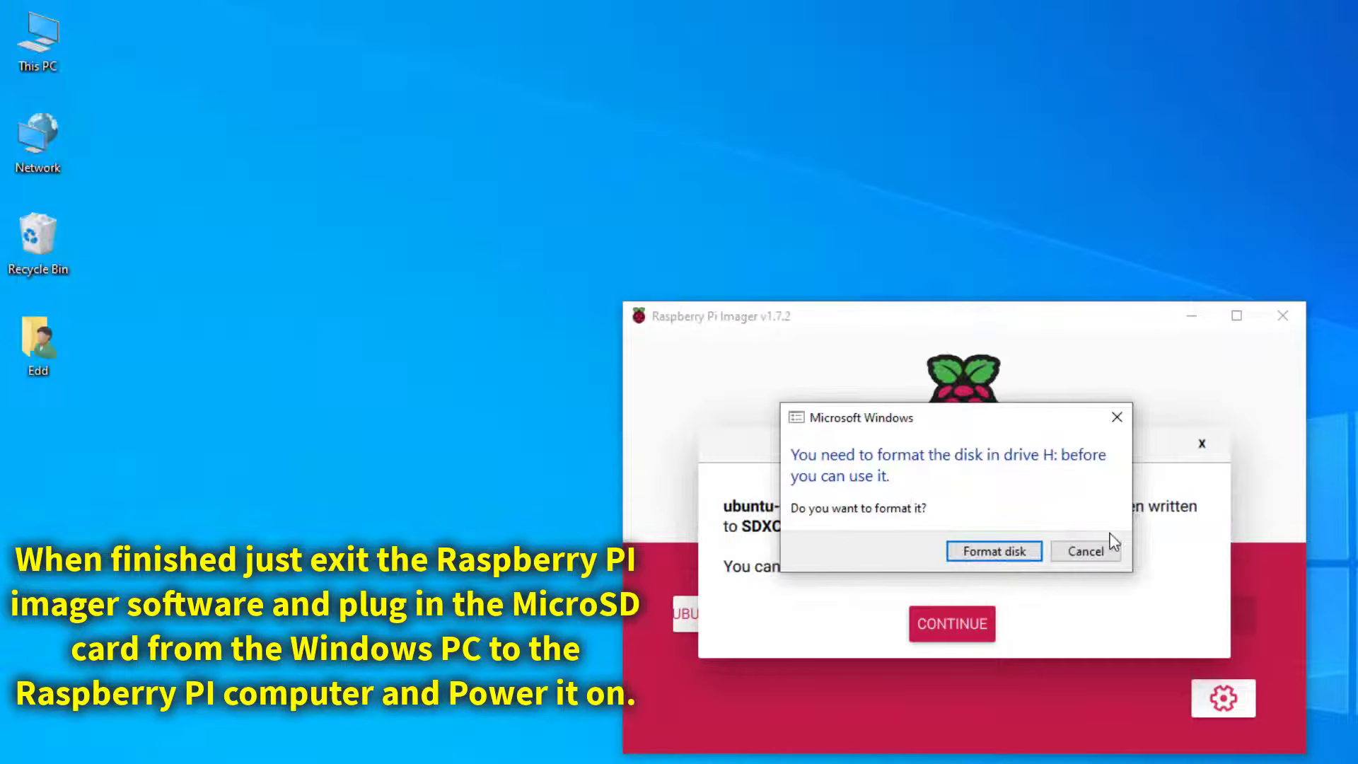
- Decline formatting the card, dismiss the success message and close Imager
left_click(1084, 551)
left_click(952, 623)
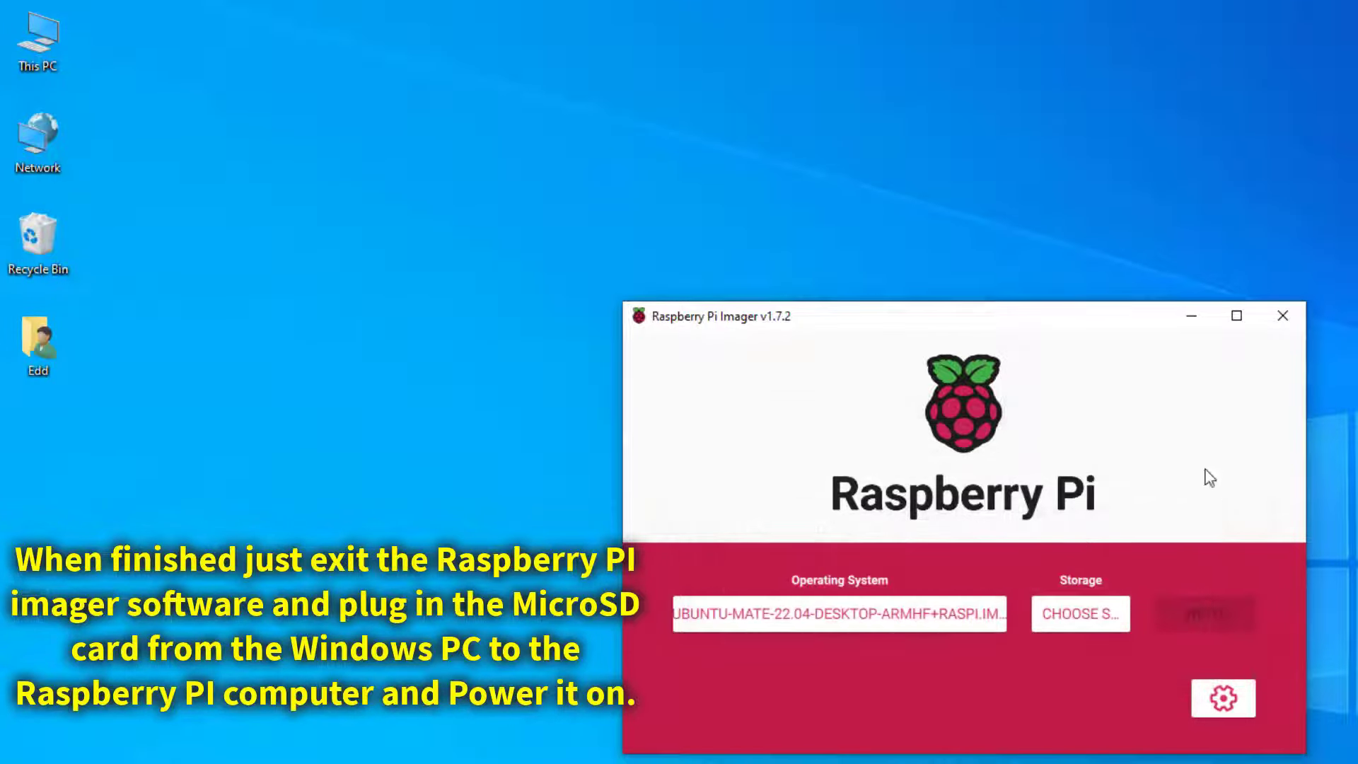
left_click(1282, 316)
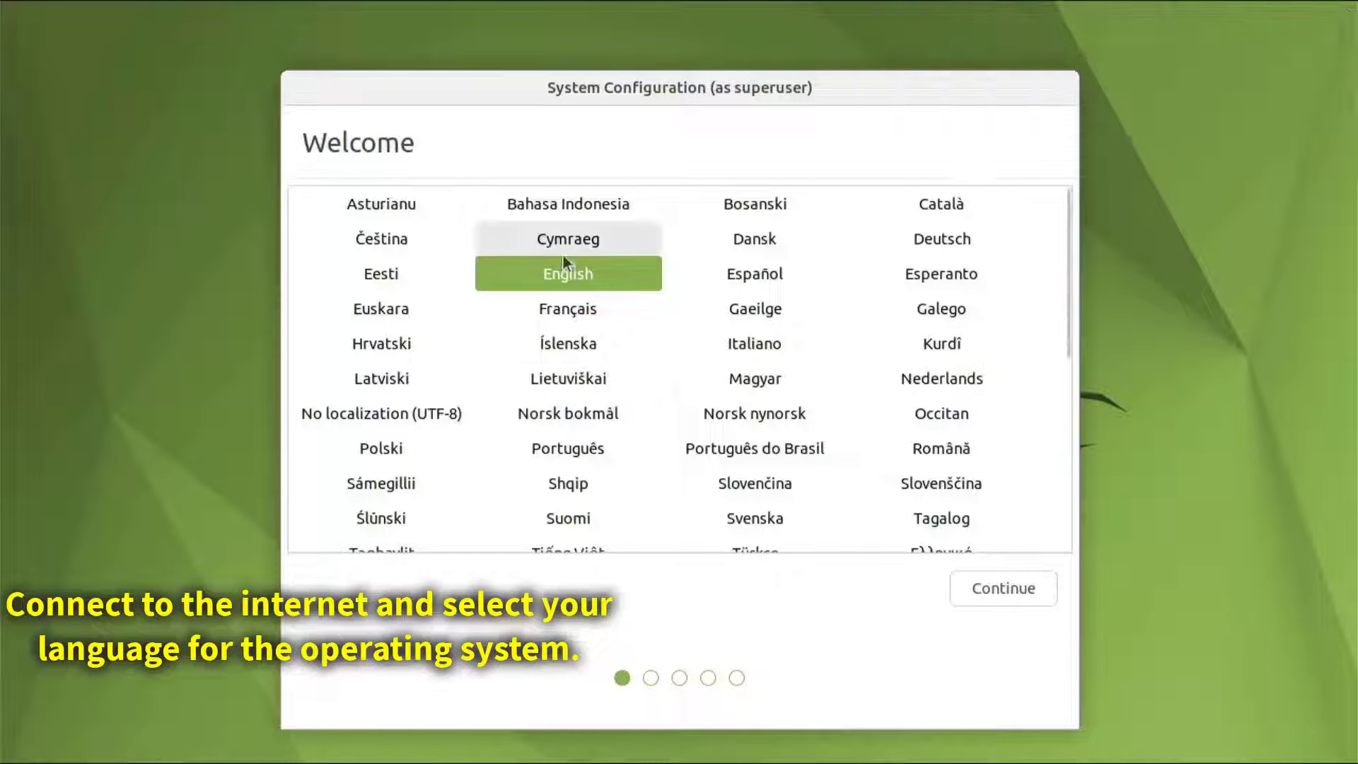
- Keep English as the language and English (US) as the keyboard layout
left_click(976, 584)
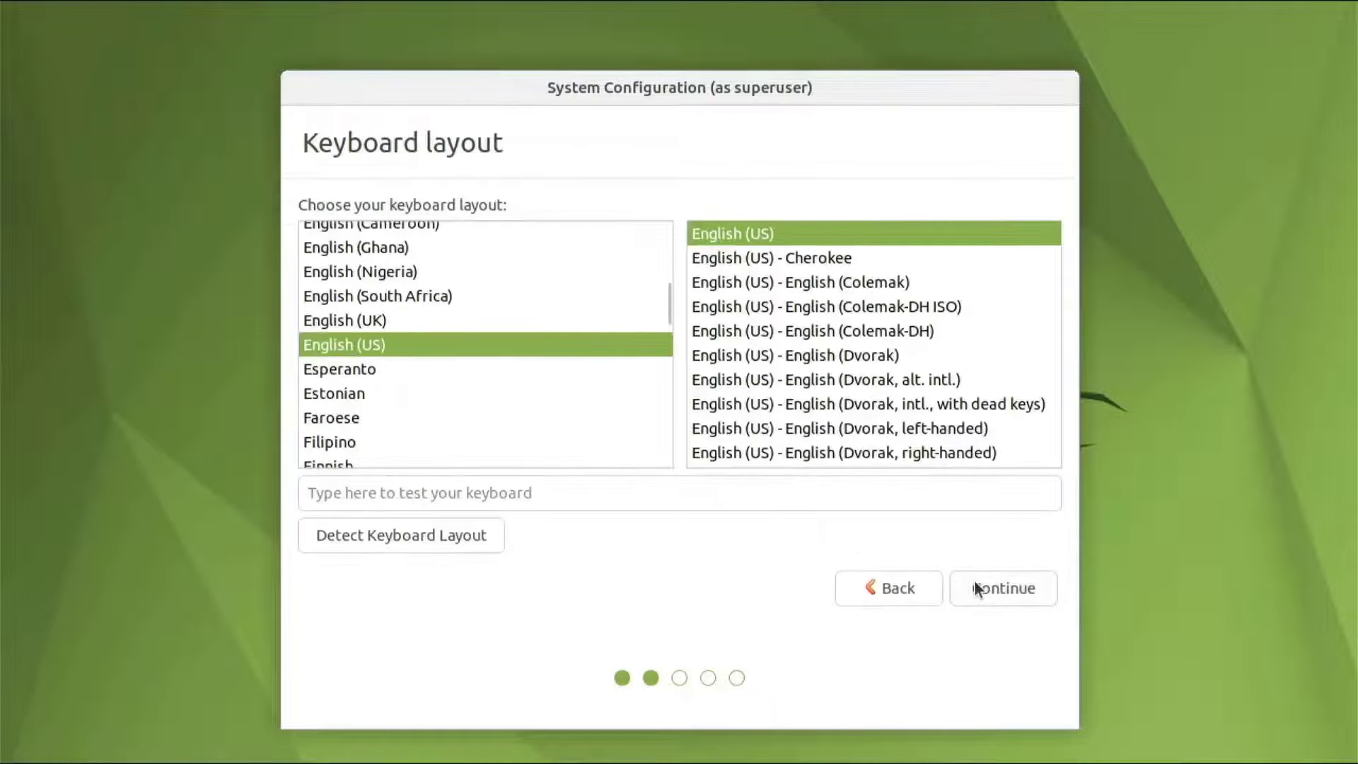
left_click(979, 583)
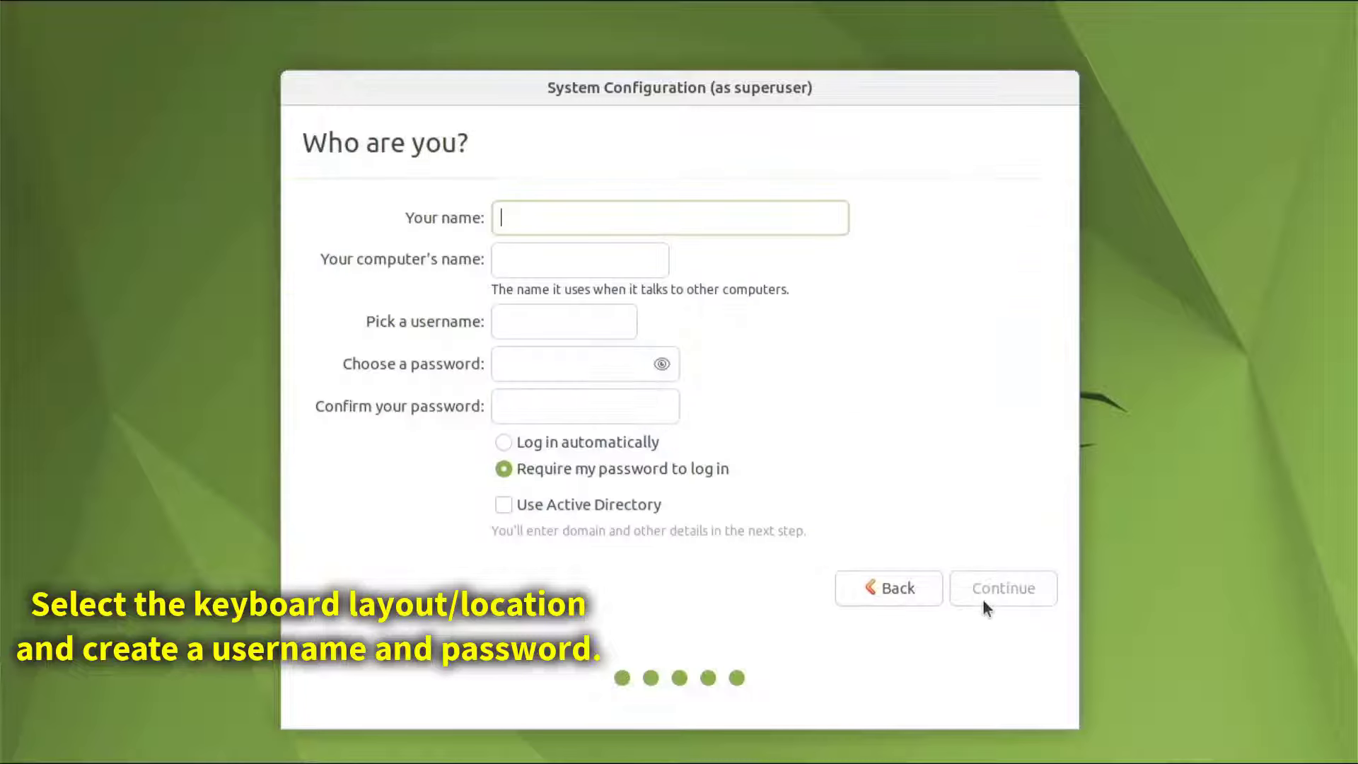
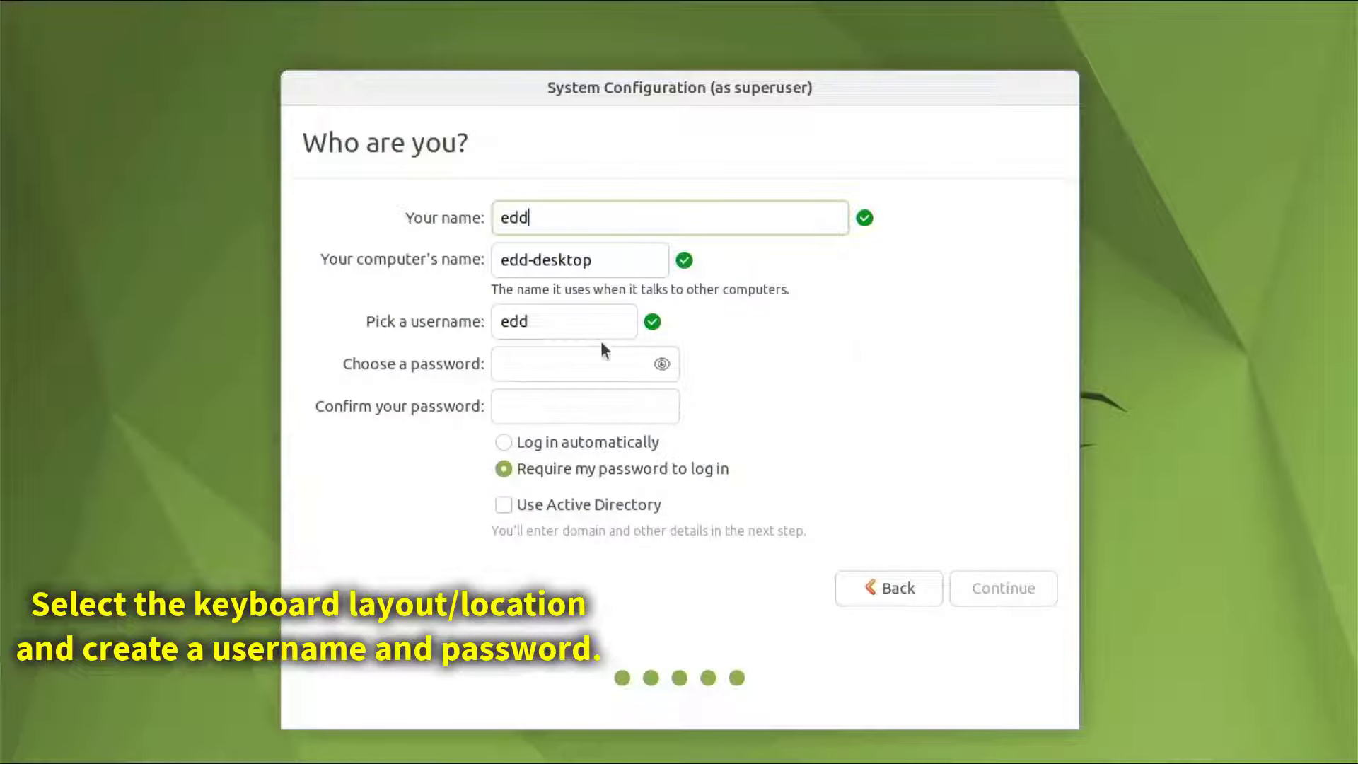
- Enter your name and a matching password twice, enable automatic login, and continue
left_click(586, 353)
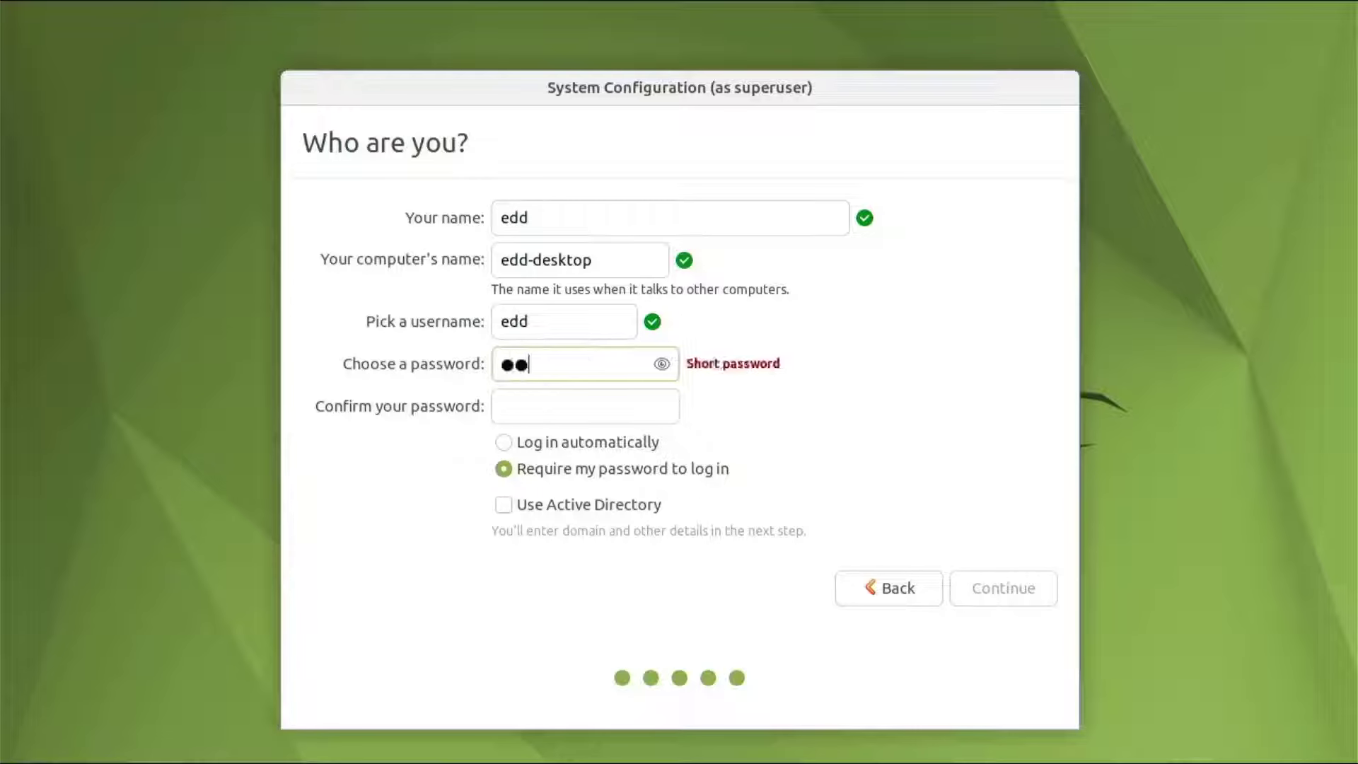
left_click(560, 413)
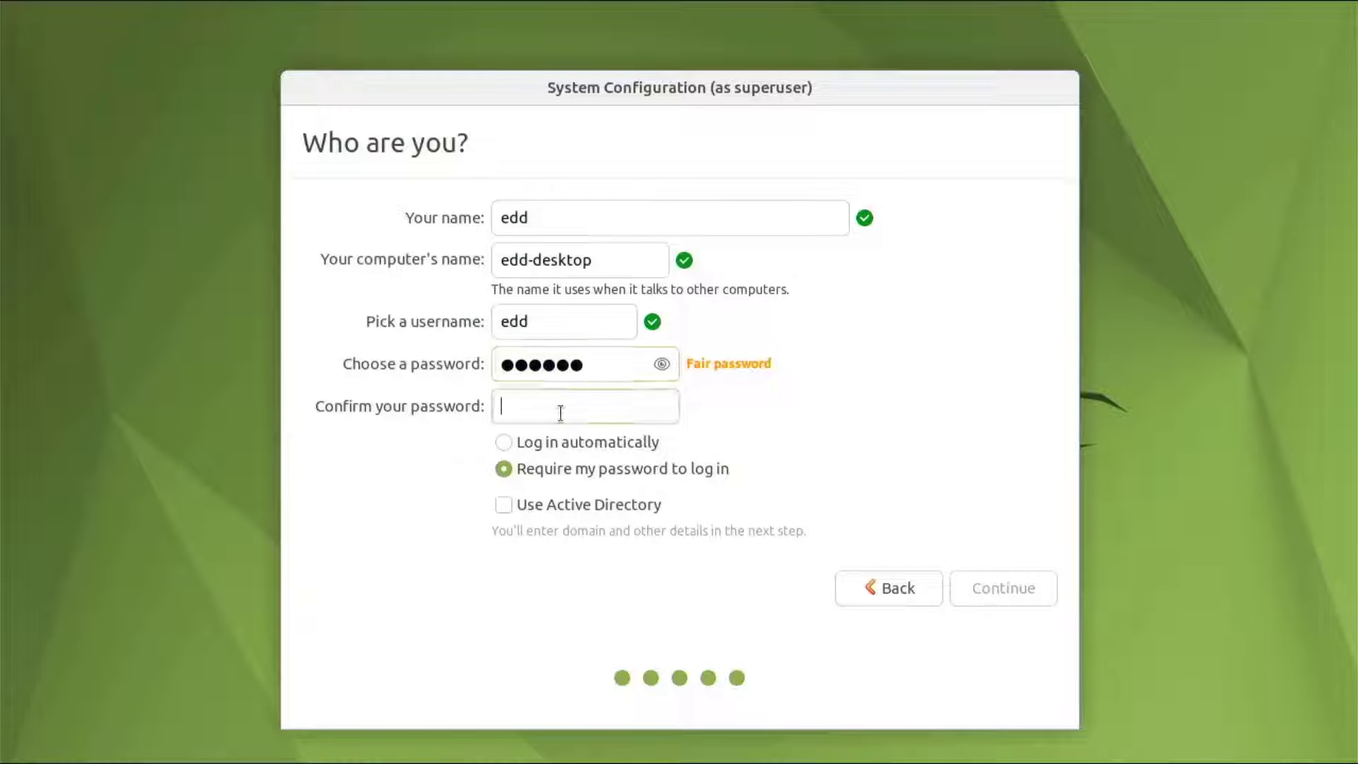
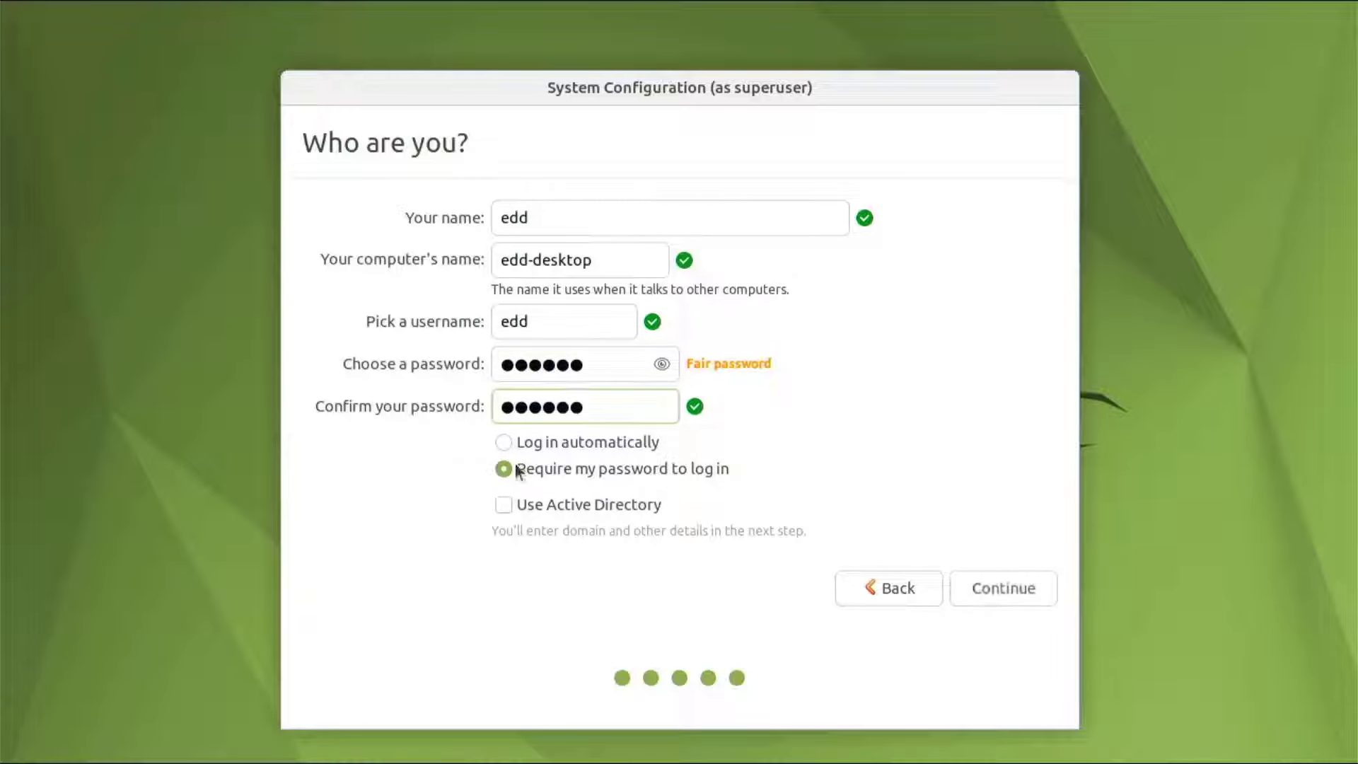
left_click(512, 447)
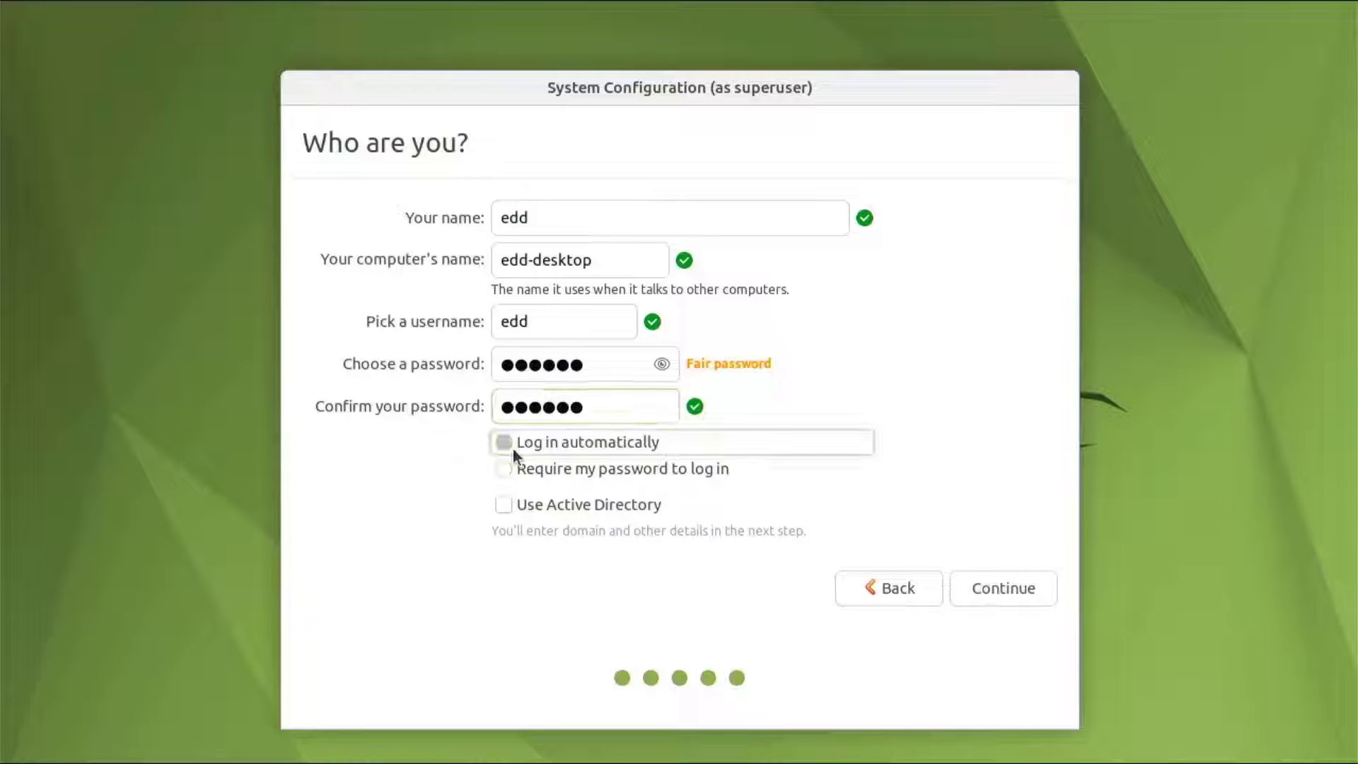
left_click(989, 586)
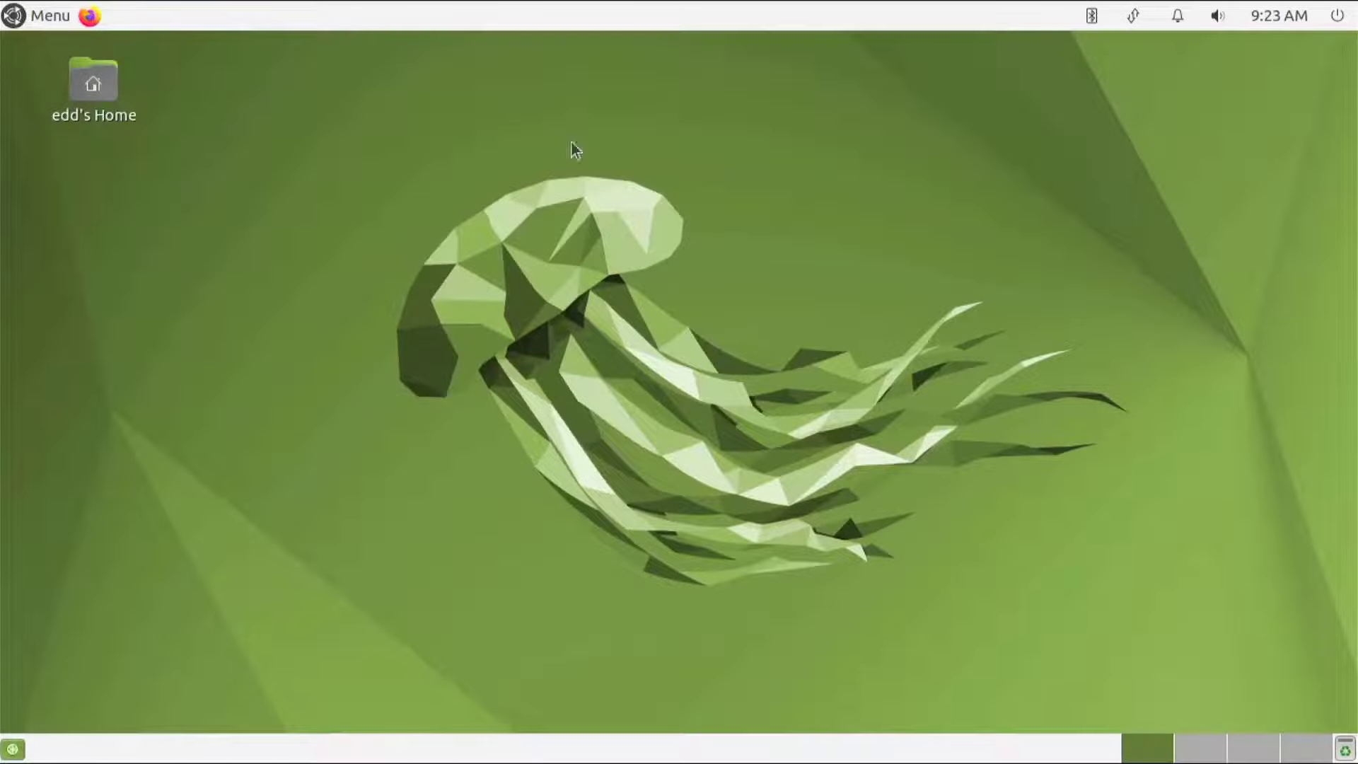
- Launch Firefox, open YouTube from the address-bar suggestions, browse briefly, then close it
left_click(102, 20)
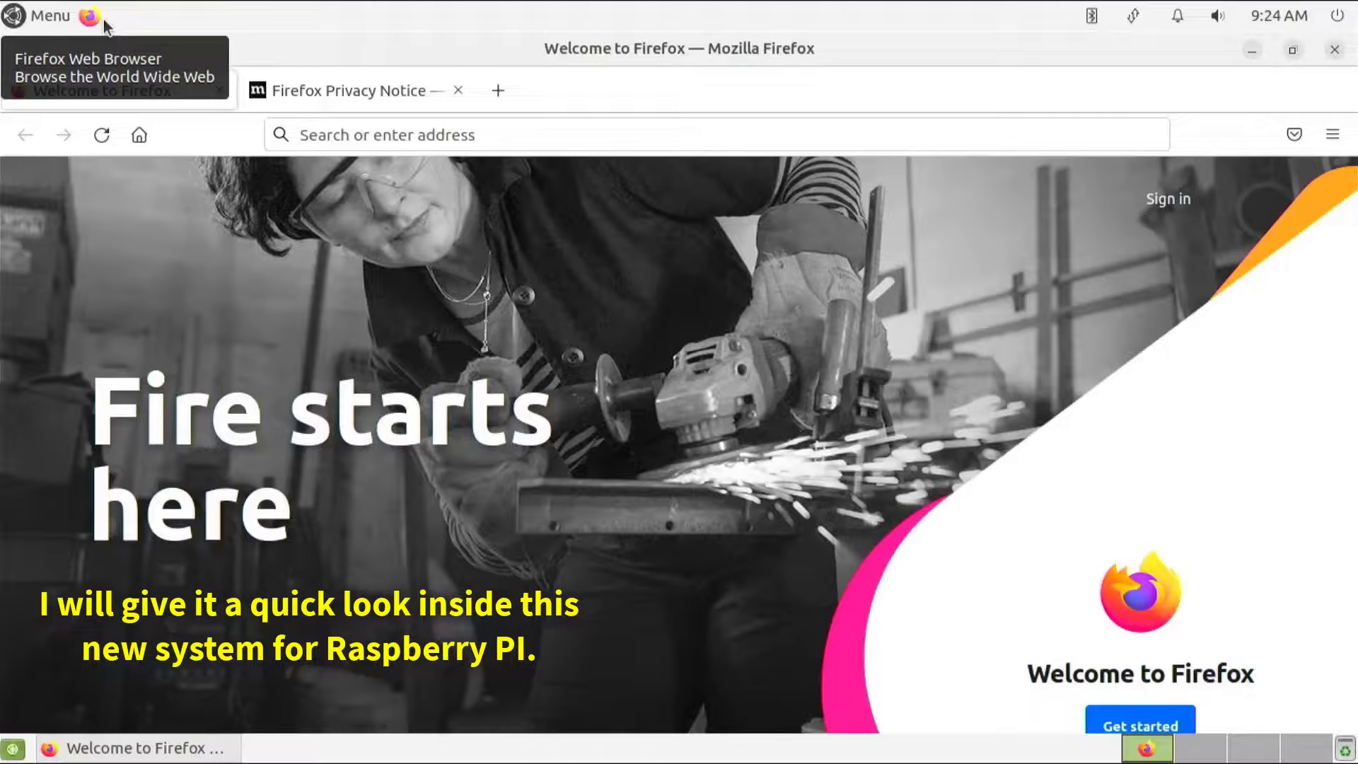
left_click(457, 93)
left_click(435, 128)
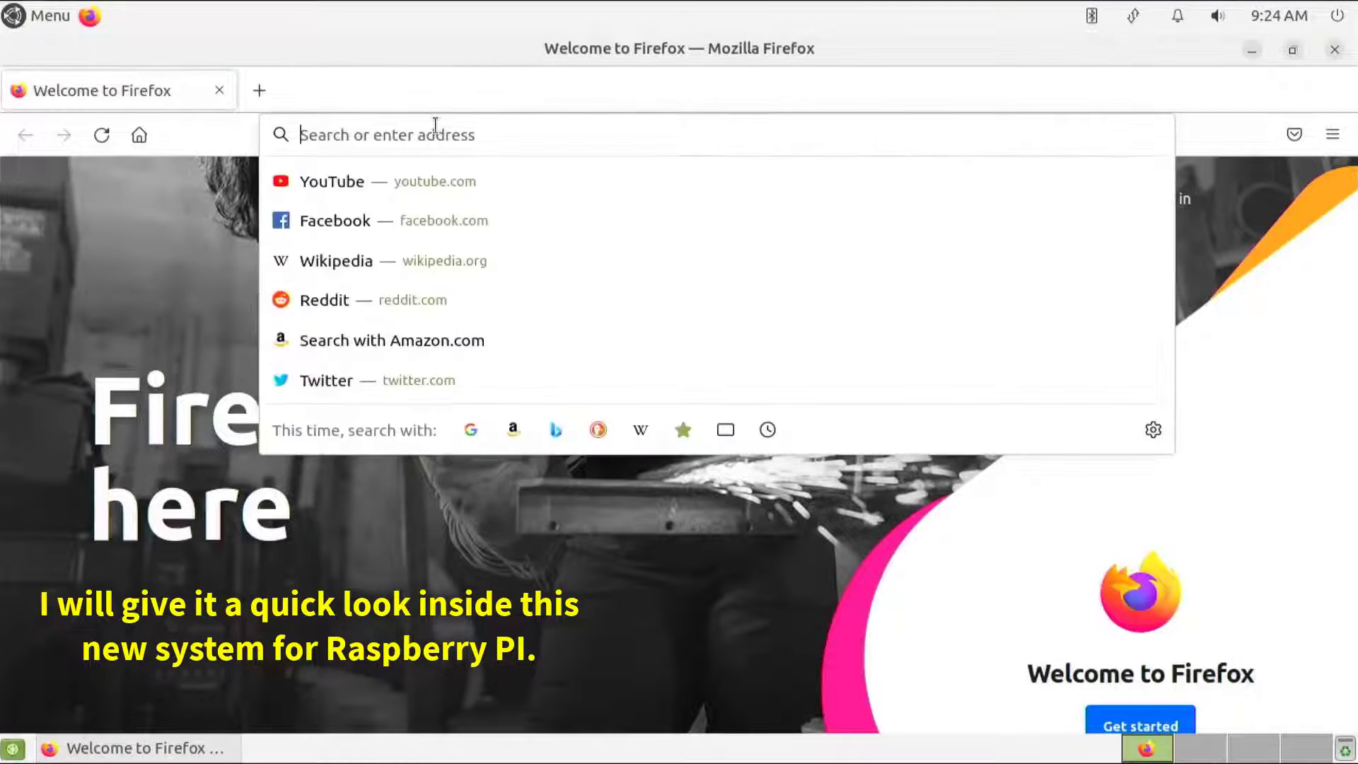
left_click(422, 174)
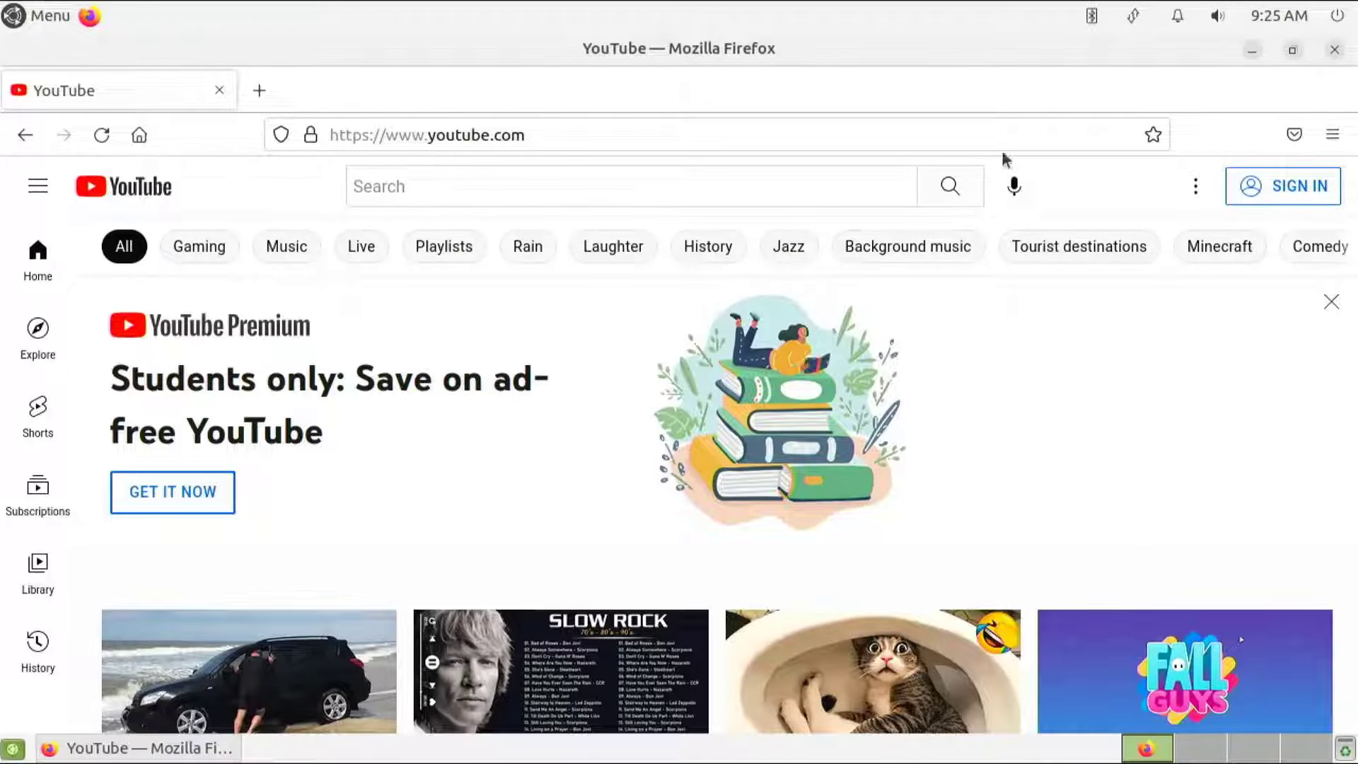
left_click(1330, 302)
scroll(1049, 342, "down", 10)
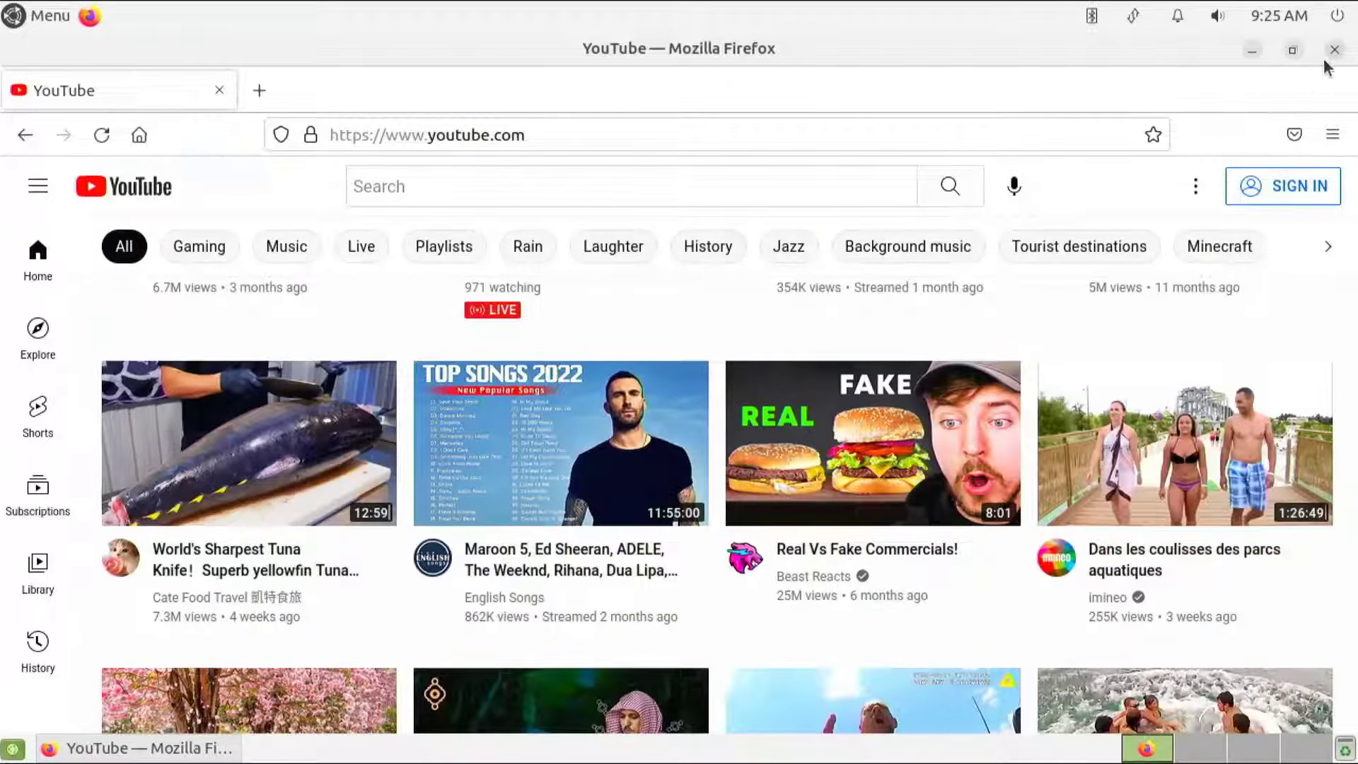
left_click(1333, 51)
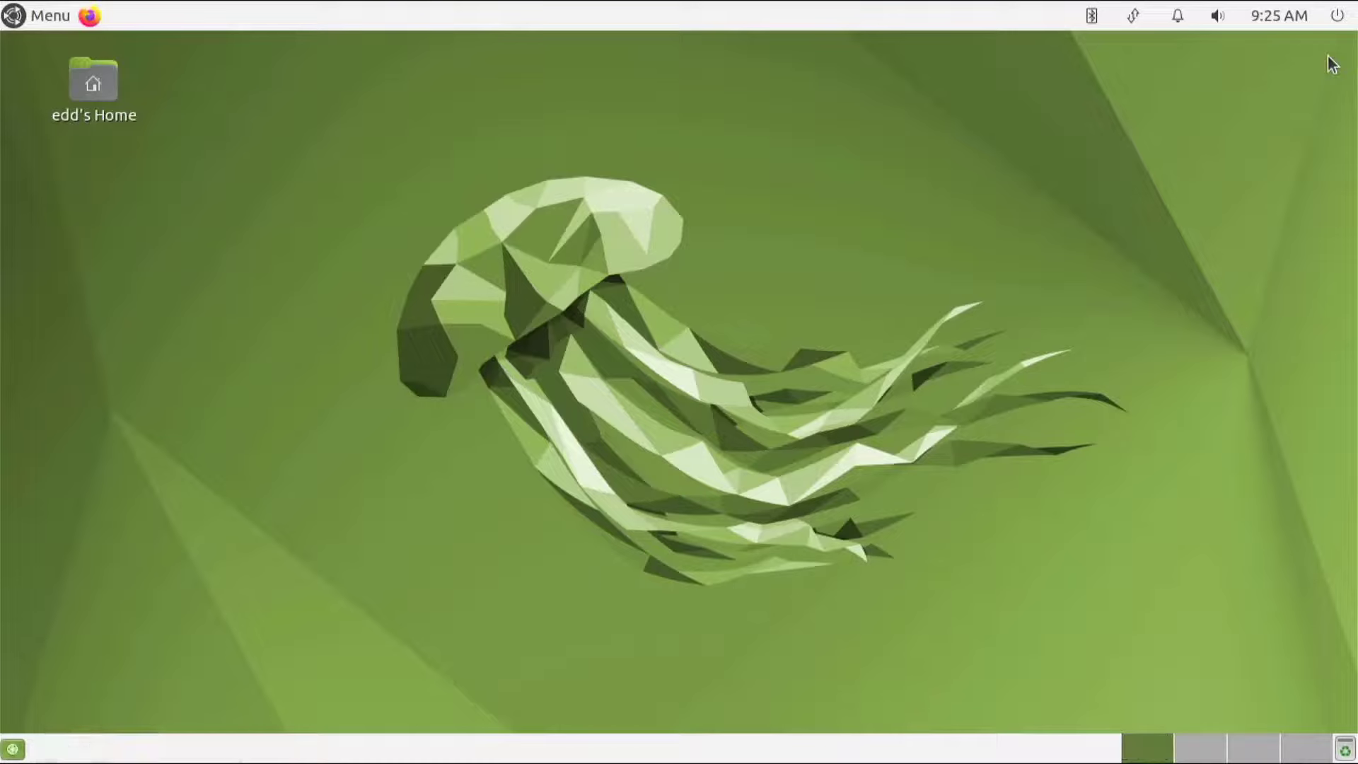
- Launch LibreOffice Writer from the applications menu
left_click(49, 14)
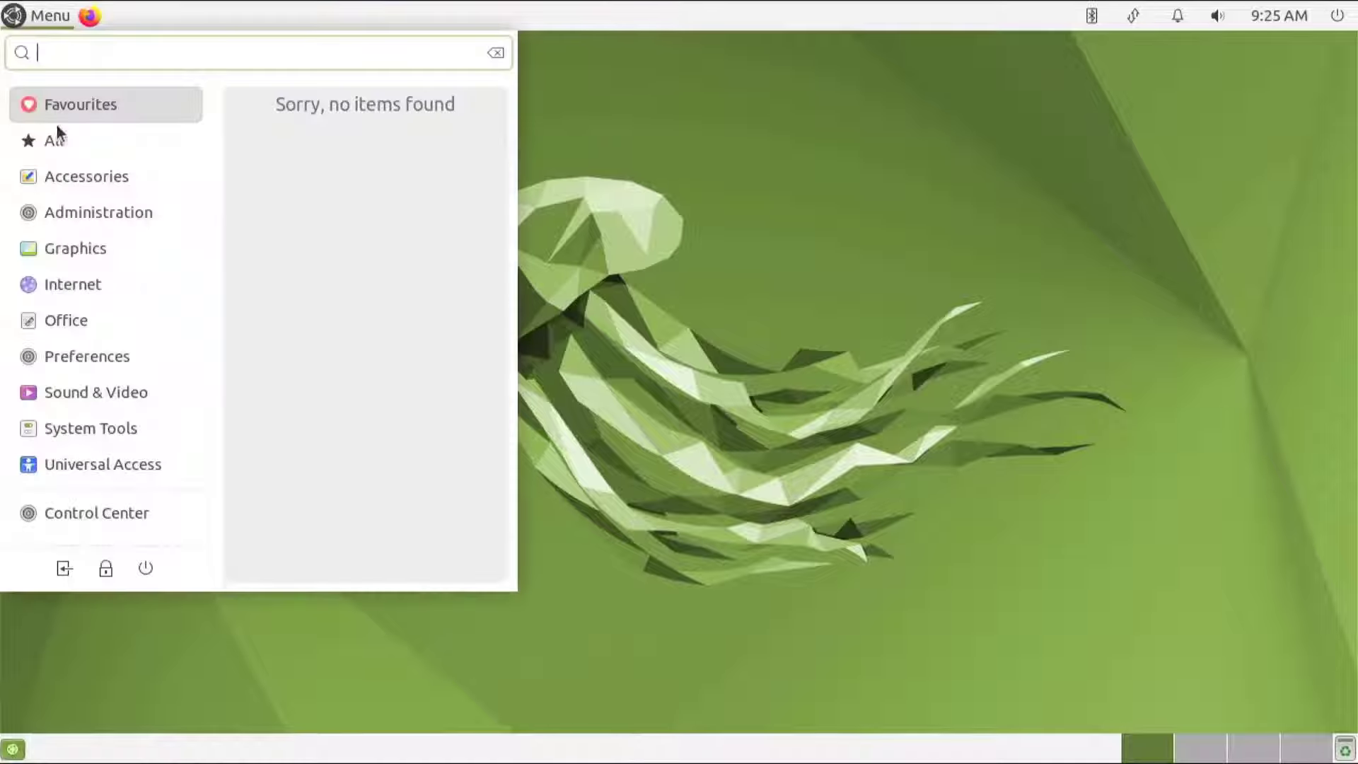
scroll(265, 168, "down", 15)
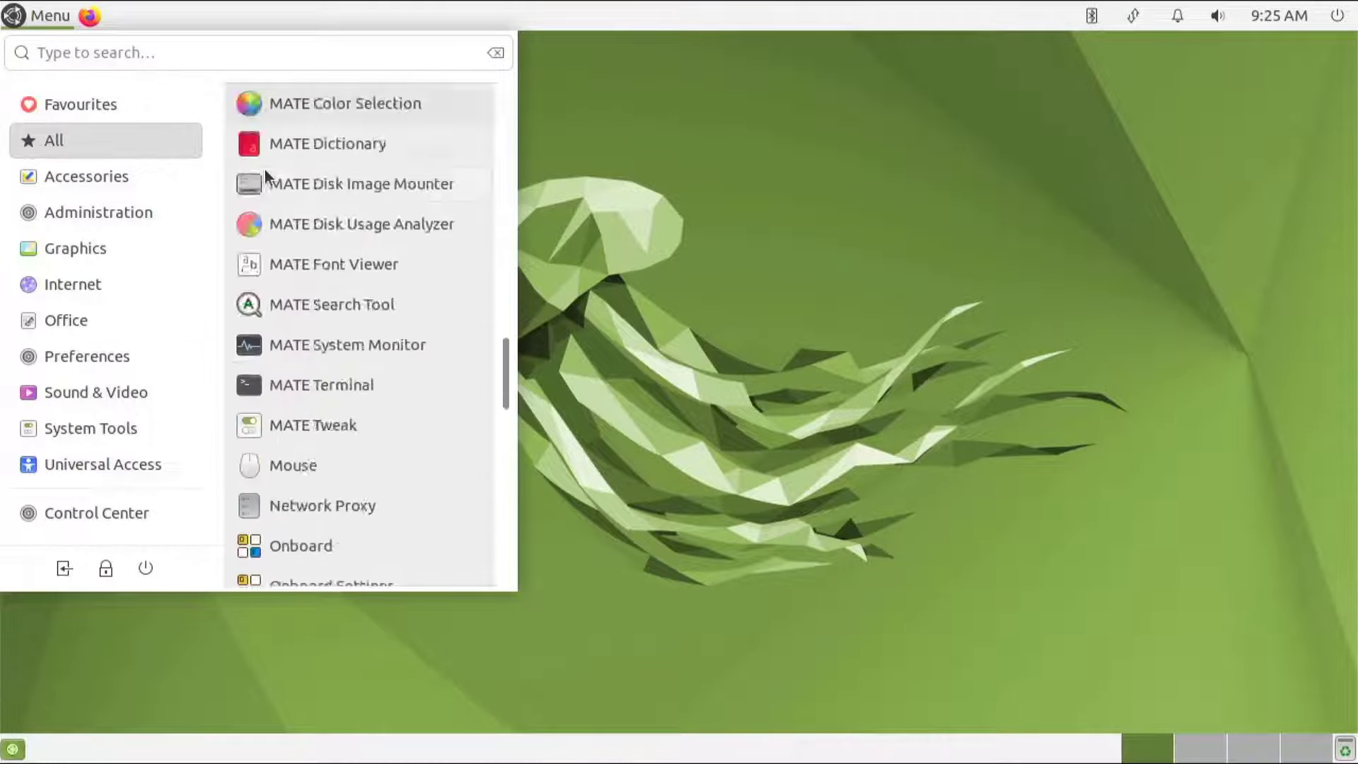
scroll(266, 168, "down", 5)
scroll(316, 244, "up", 10)
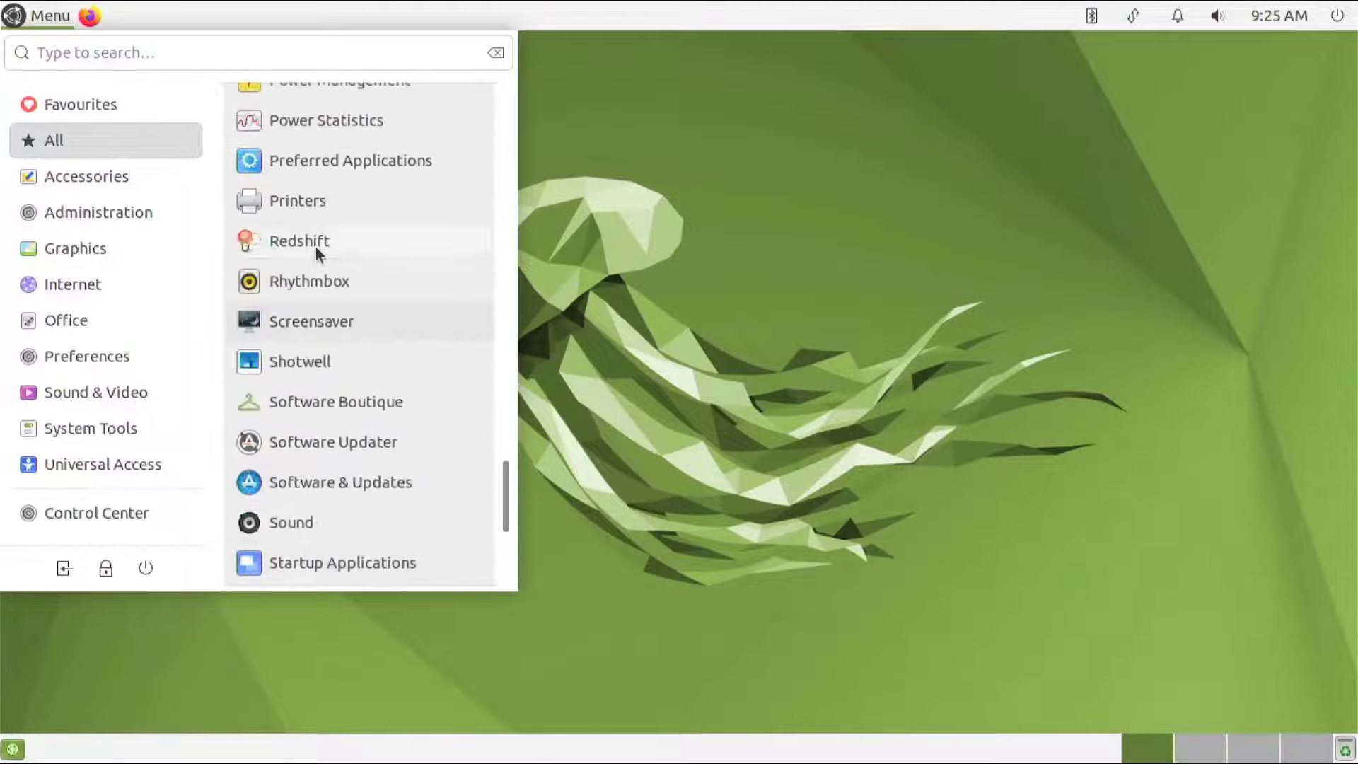
scroll(328, 247, "up", 5)
scroll(297, 440, "down", 2)
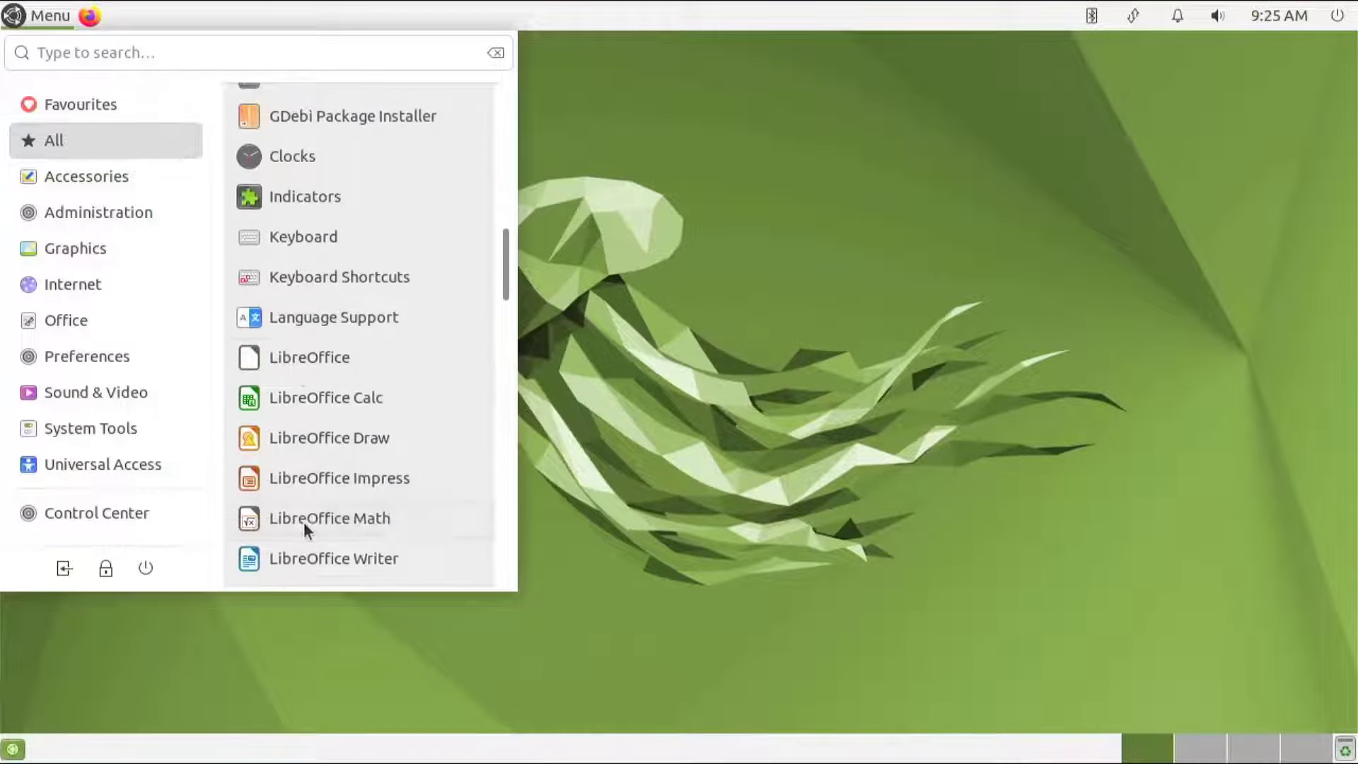
left_click(297, 566)
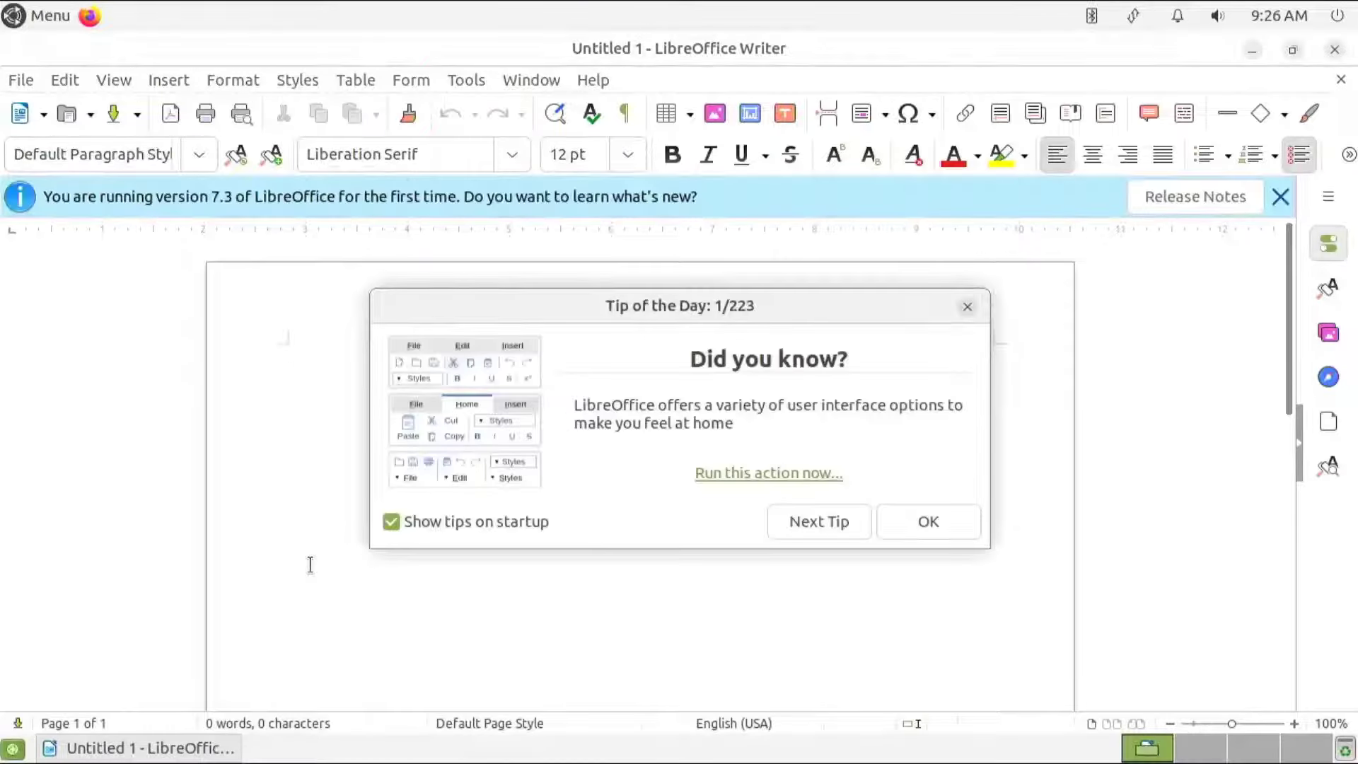
- Dismiss the startup notices, type a test word, and close without saving
left_click(925, 523)
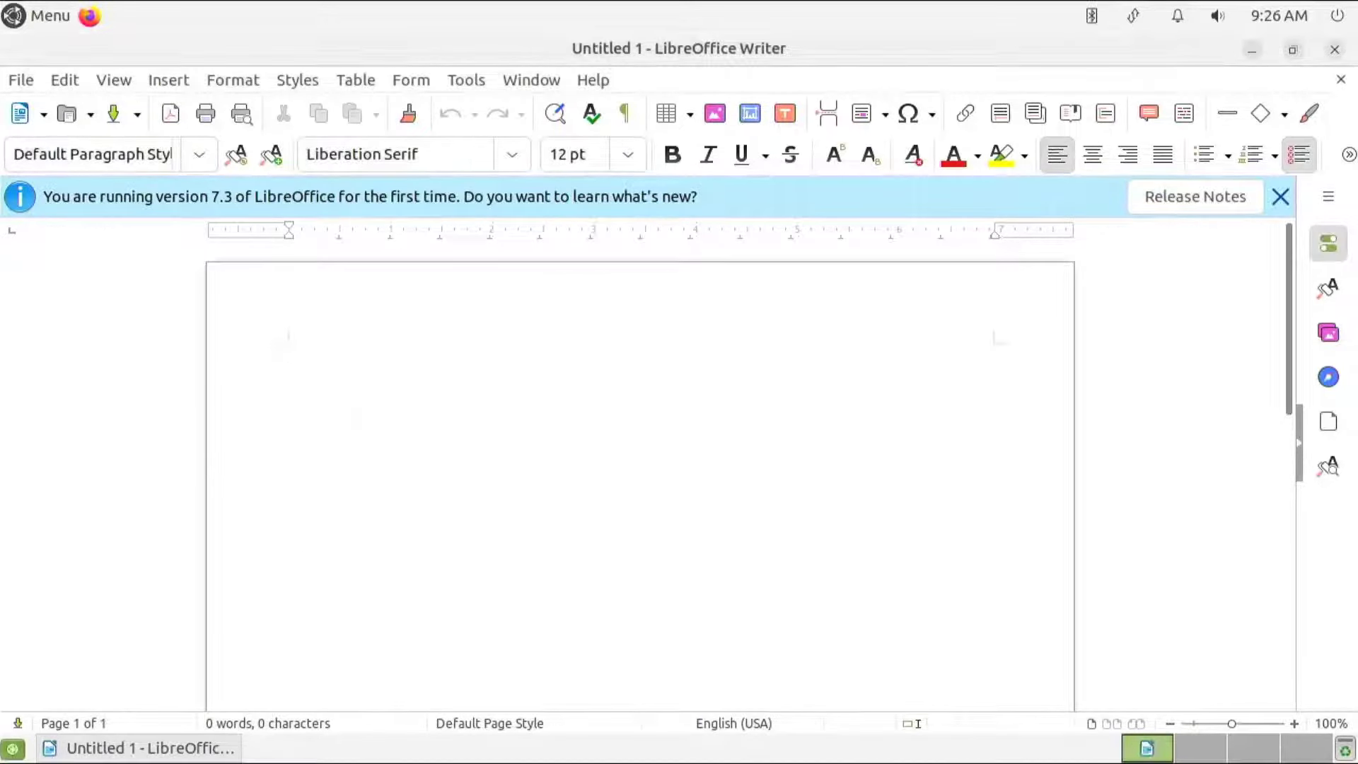
left_click(1280, 197)
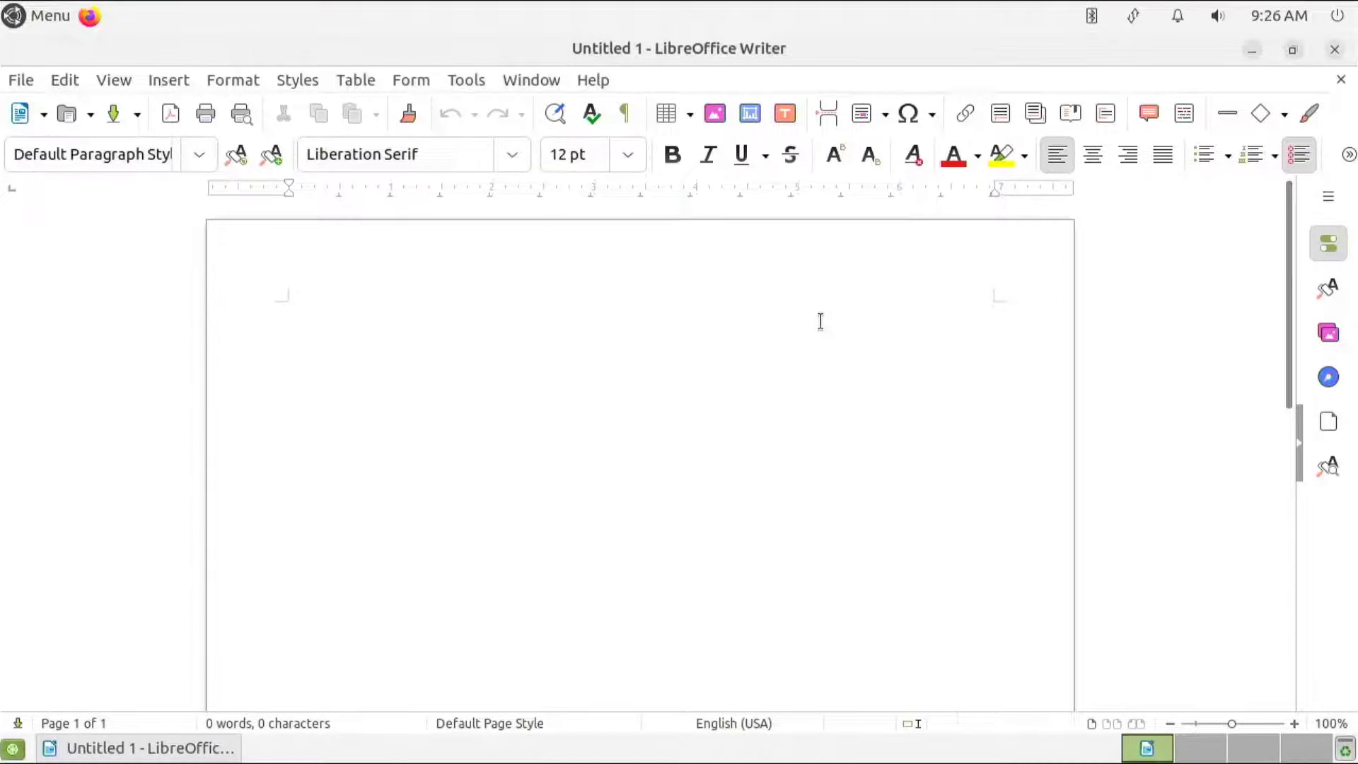
type("edd")
left_click(1334, 49)
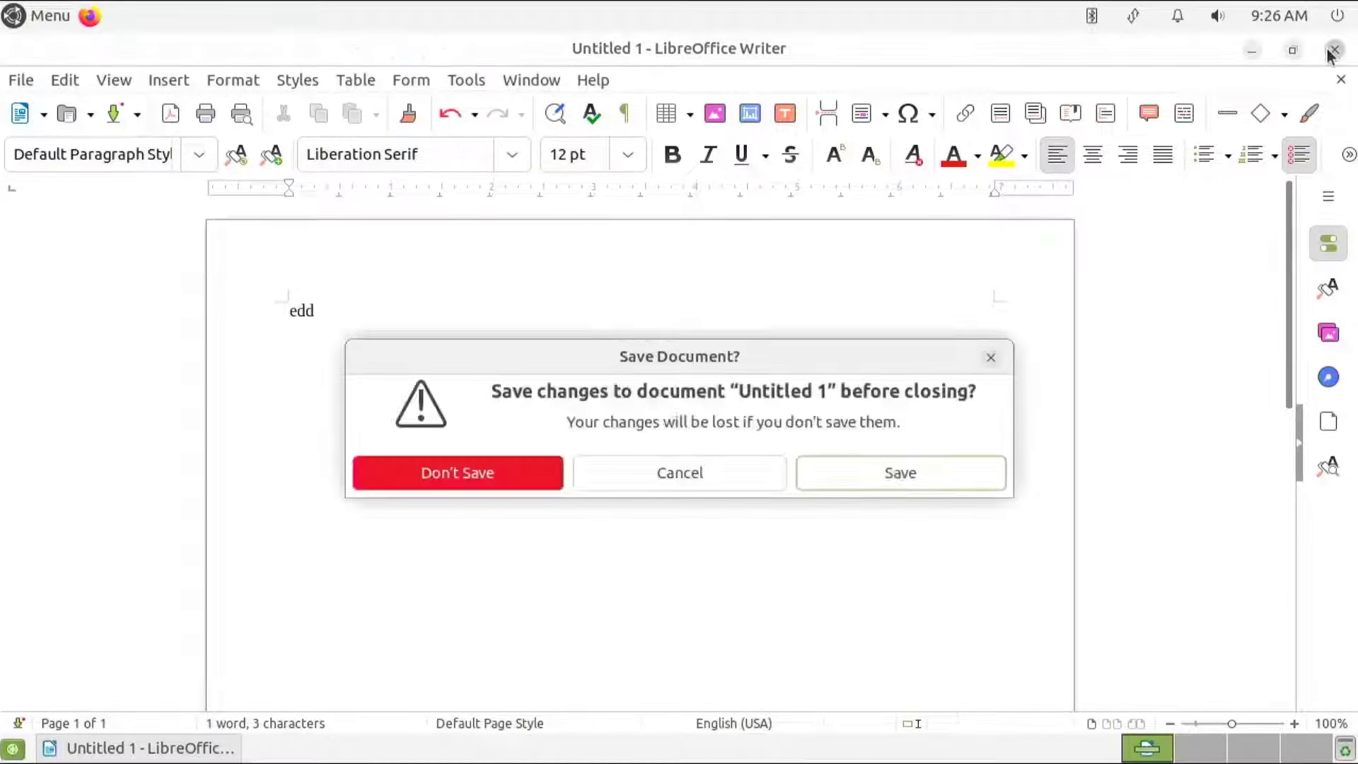
left_click(445, 475)
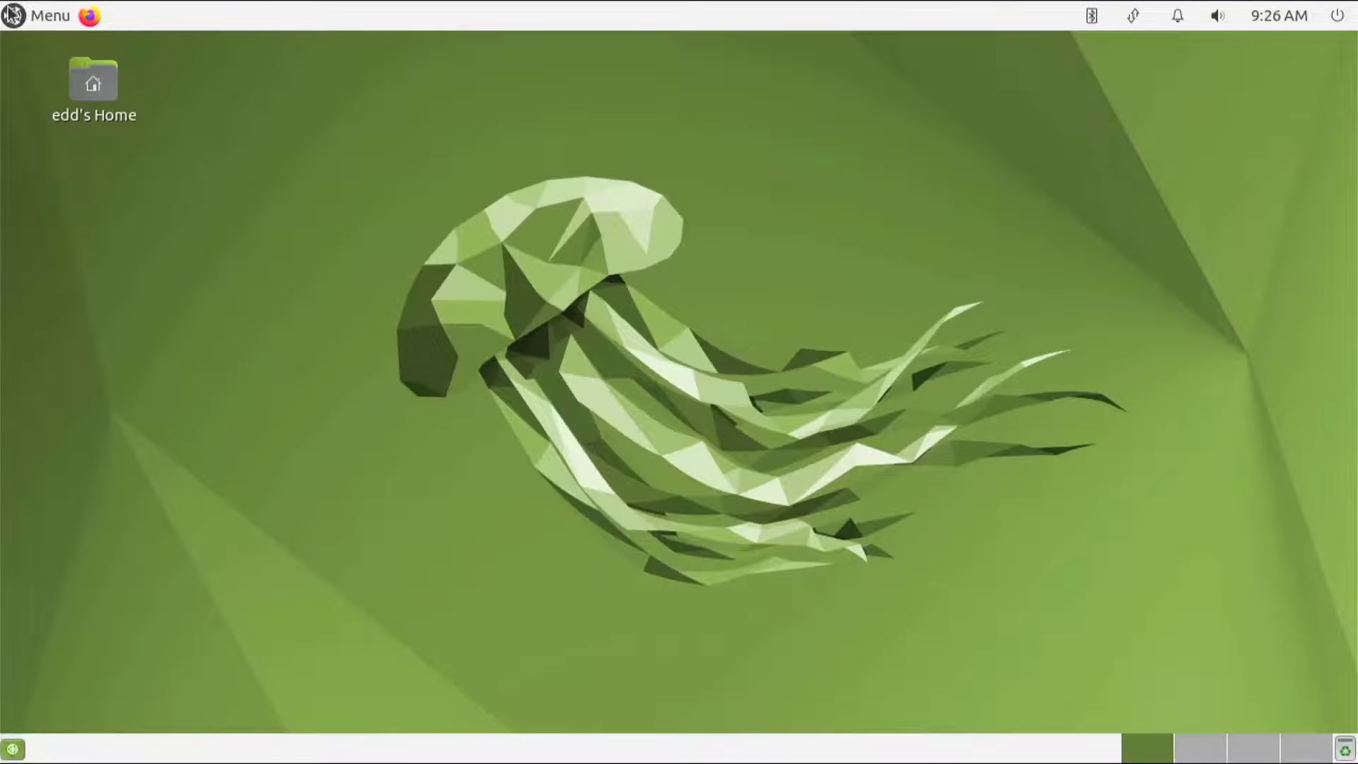
- Launch MATE Terminal by searching the menu for 'ter'
left_click(12, 15)
type("ter")
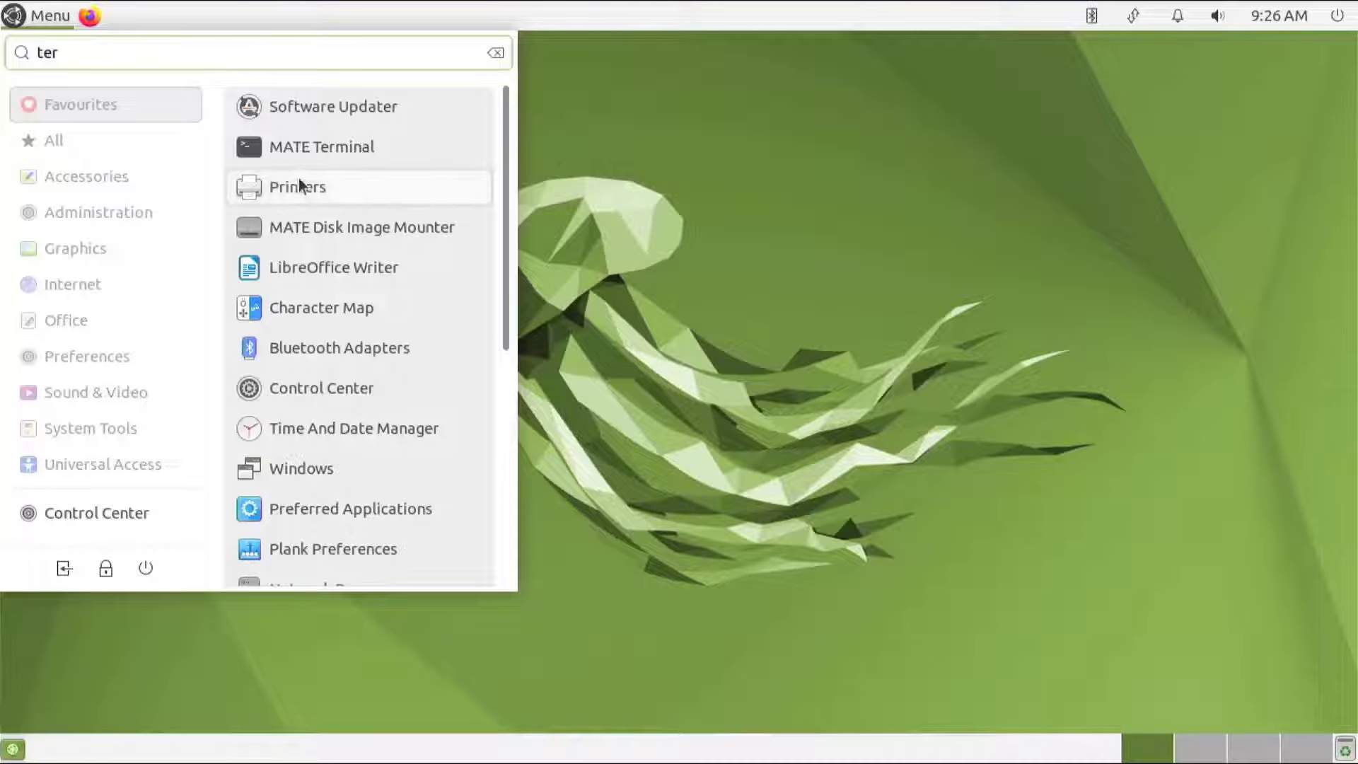
left_click(310, 154)
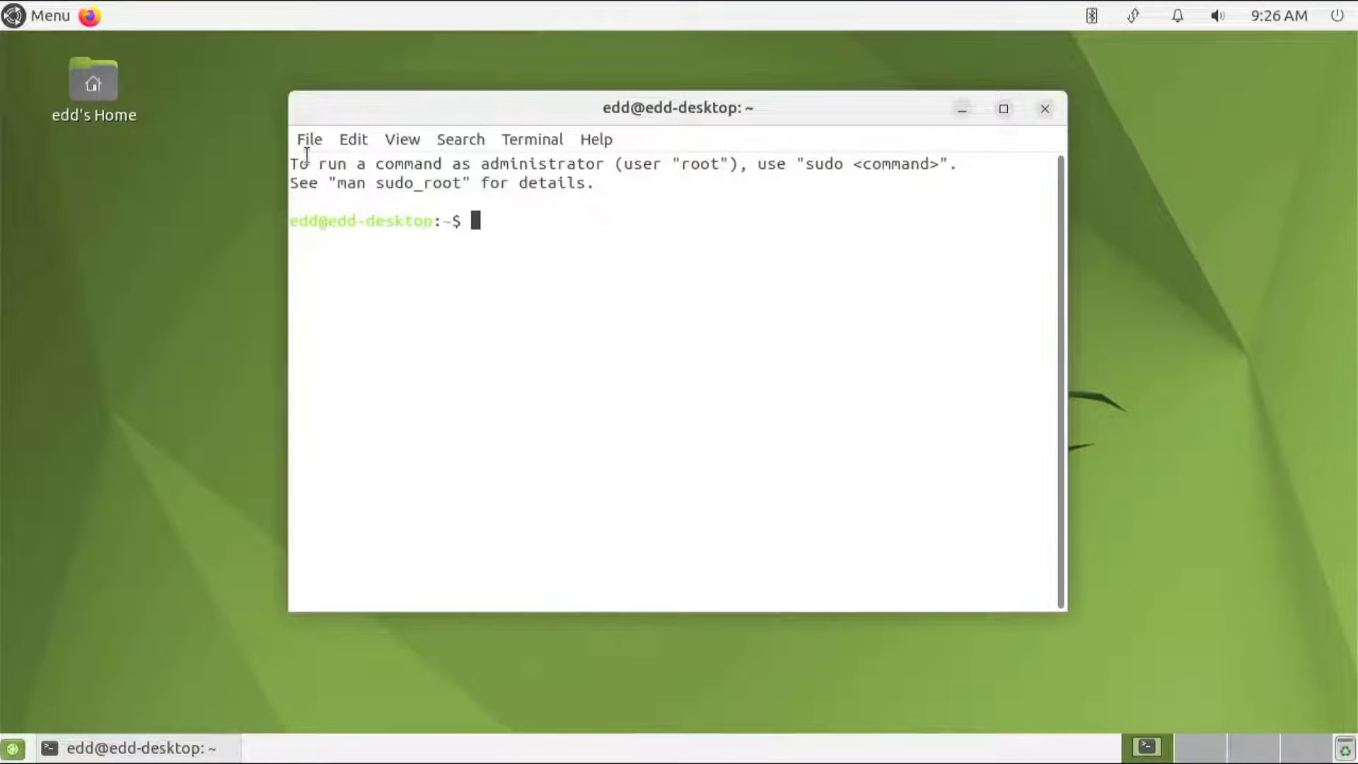
- Run sudo apt update, enter the password, and confirm the upgrades with y
type("sudo apt update")
key("Return")
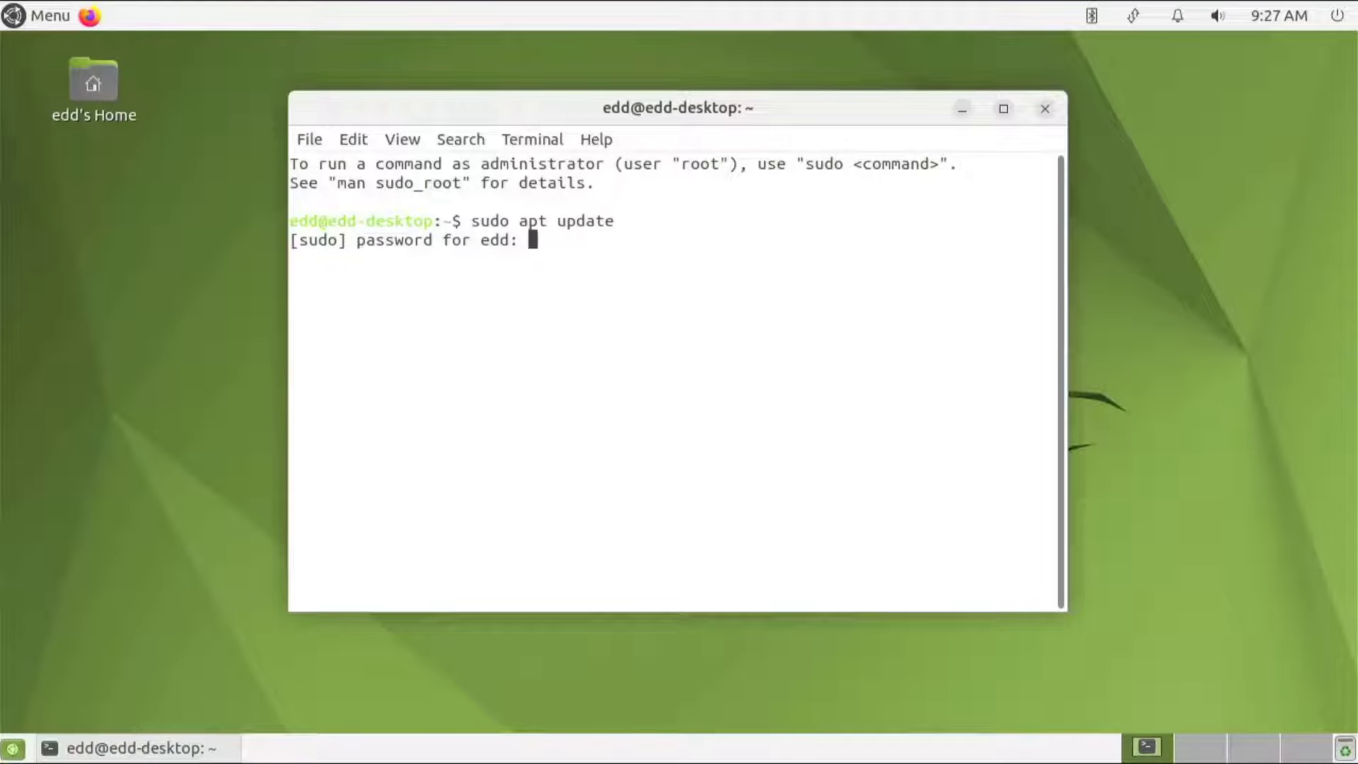
key("Return")
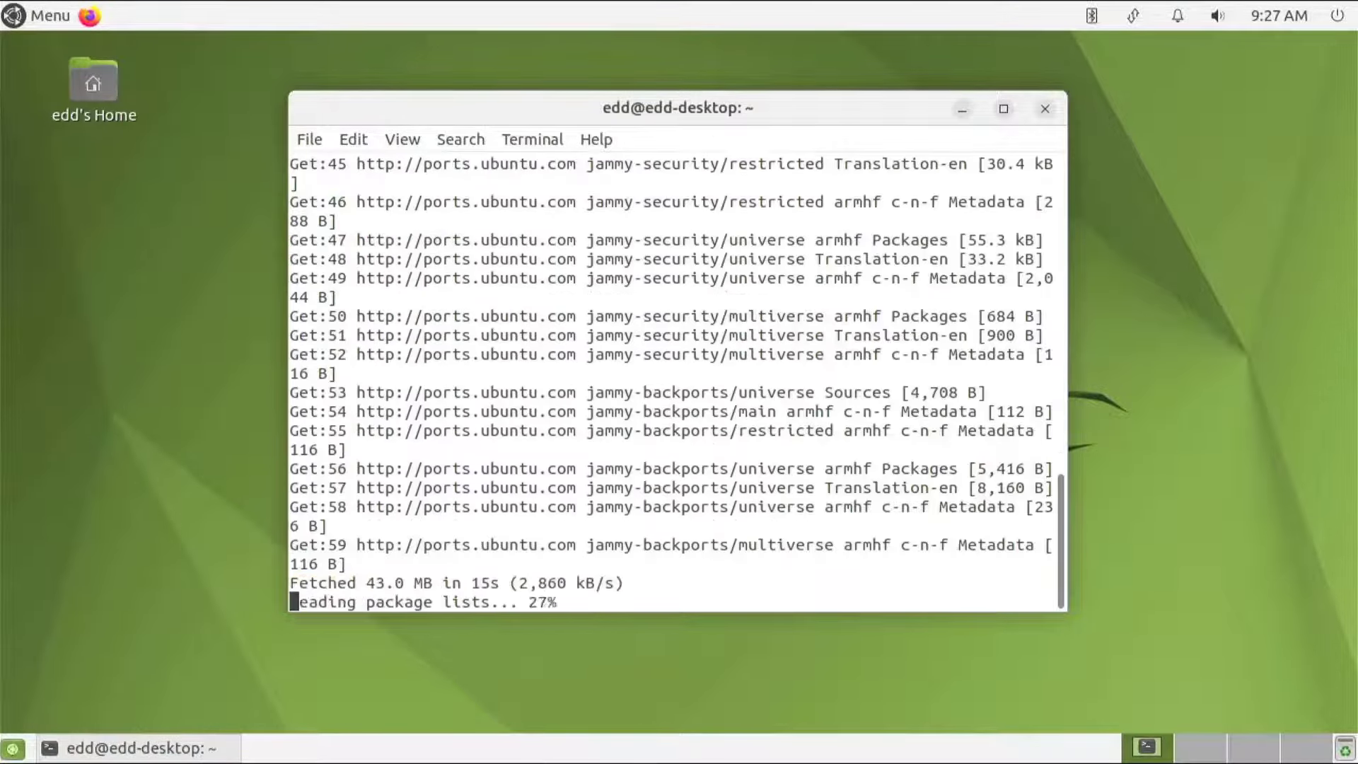
type("y")
key("Return")
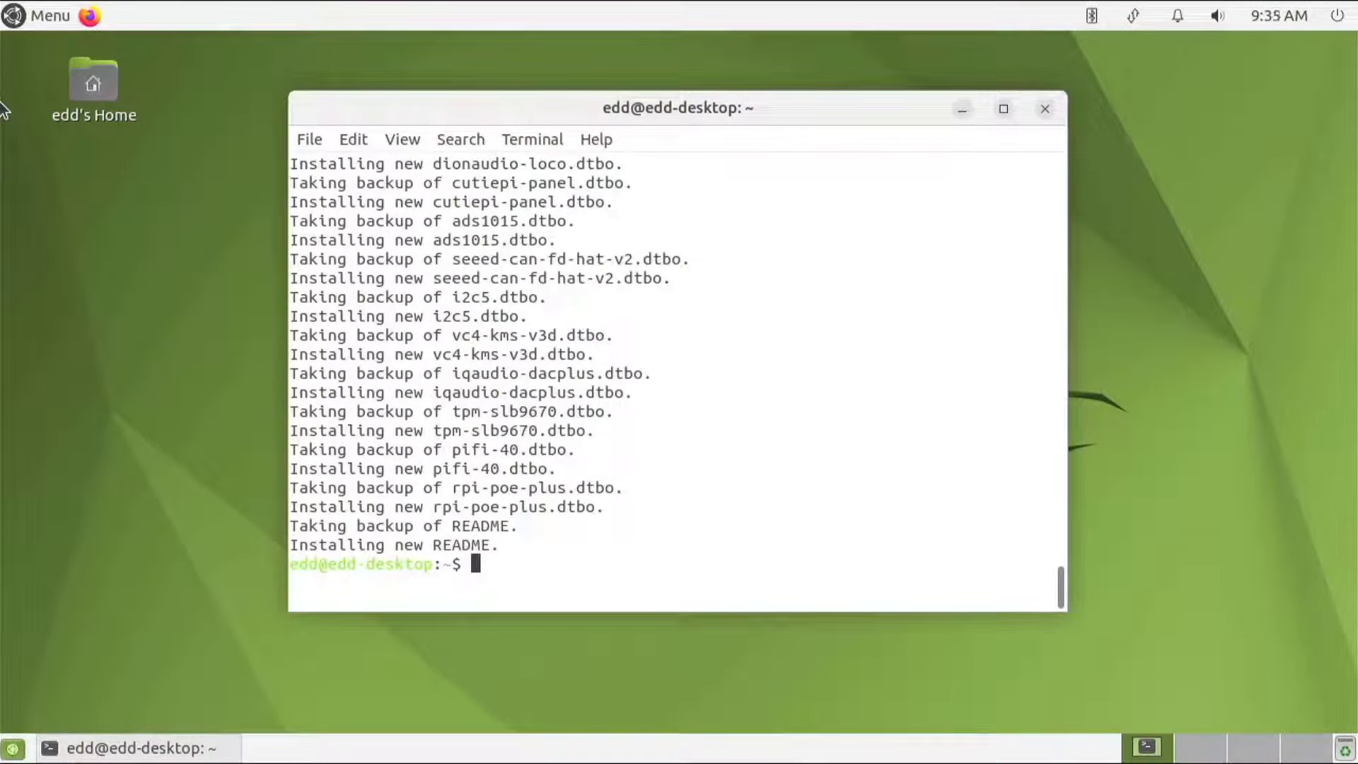
- Install neofetch (already 7.1.0-3), run it showing Ubuntu MATE 22.04 on Pi 4, then close the terminal
type("sudo apt")
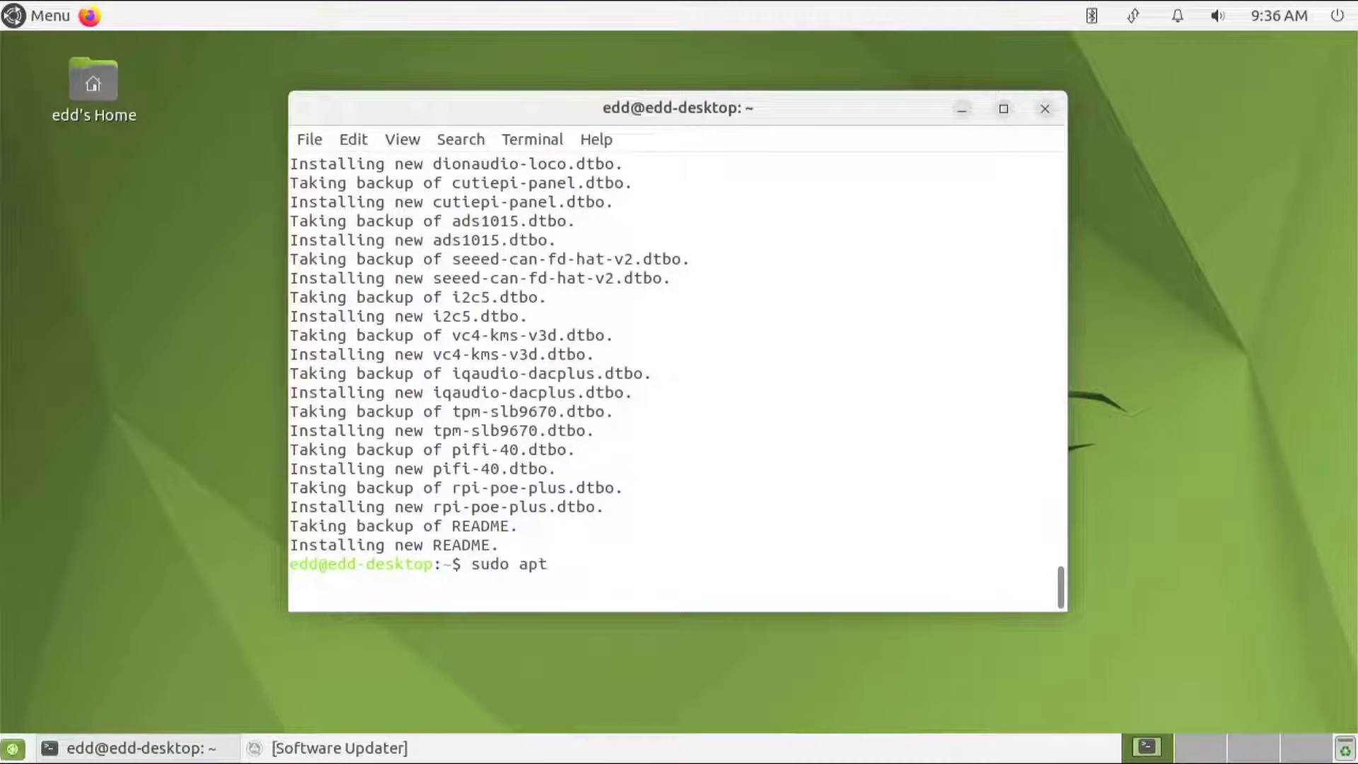
type(" insta")
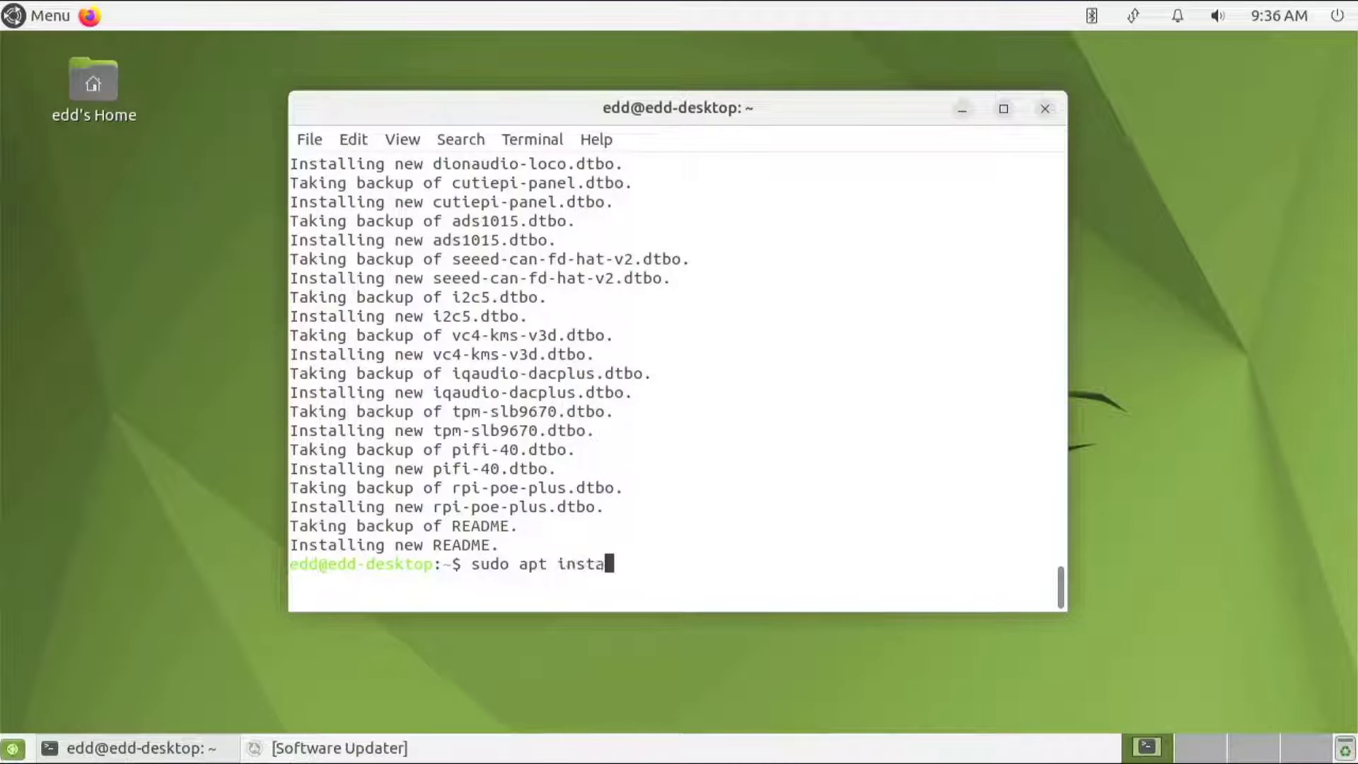
type("ll neofetch")
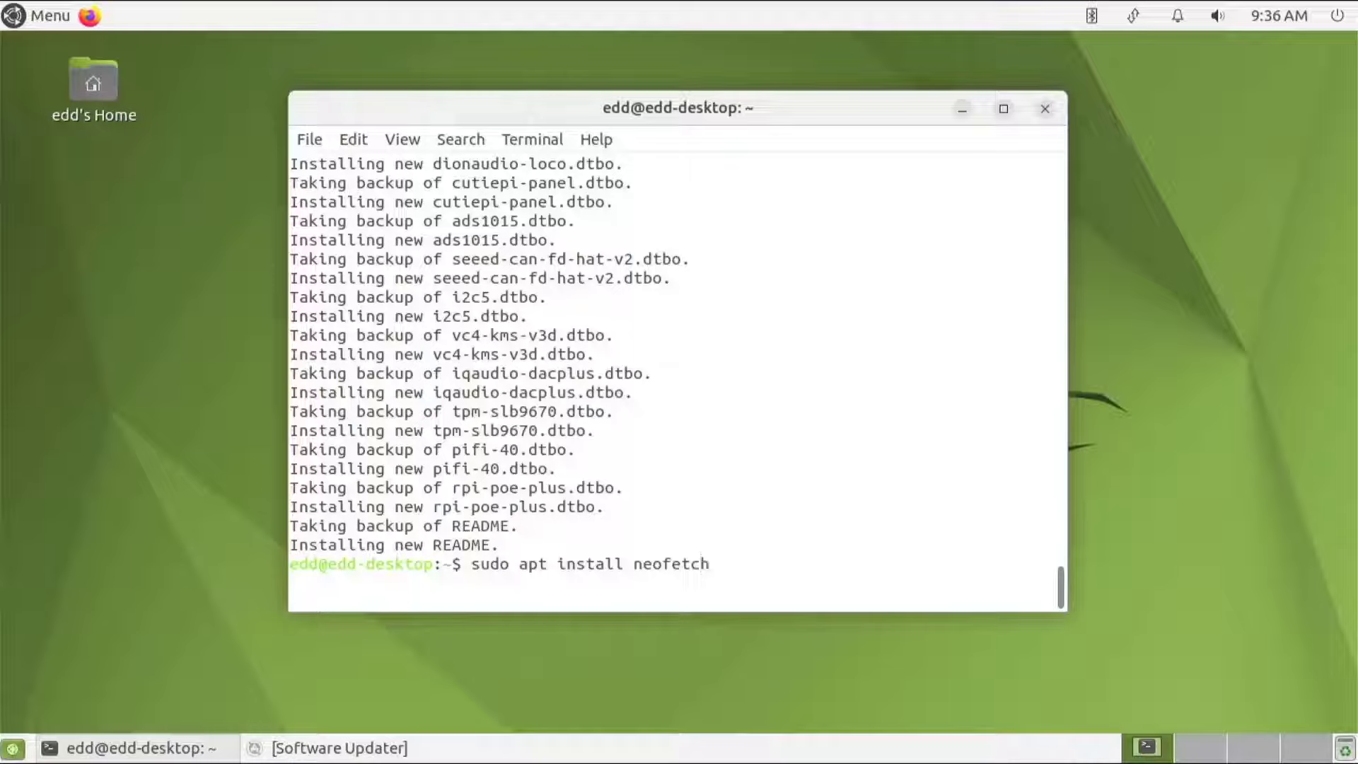
key("Return")
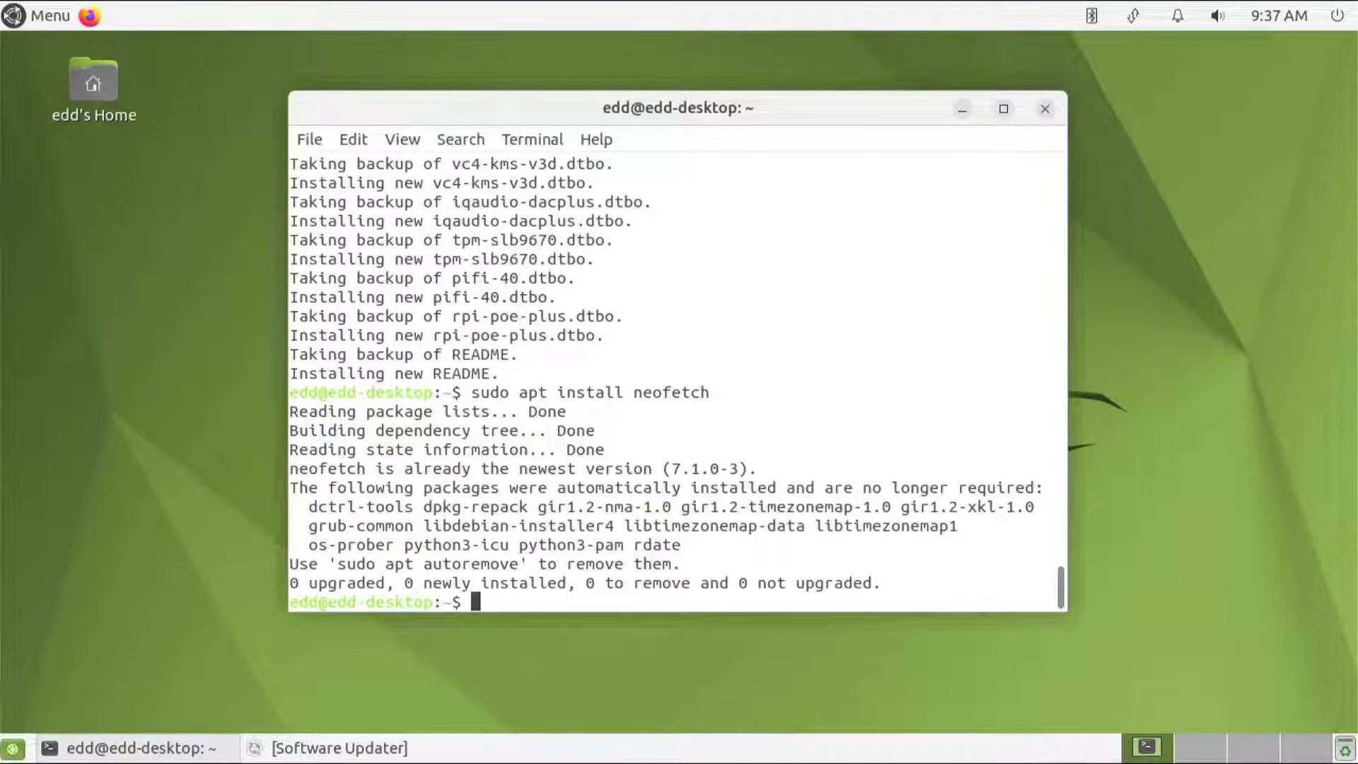
type("neofetc")
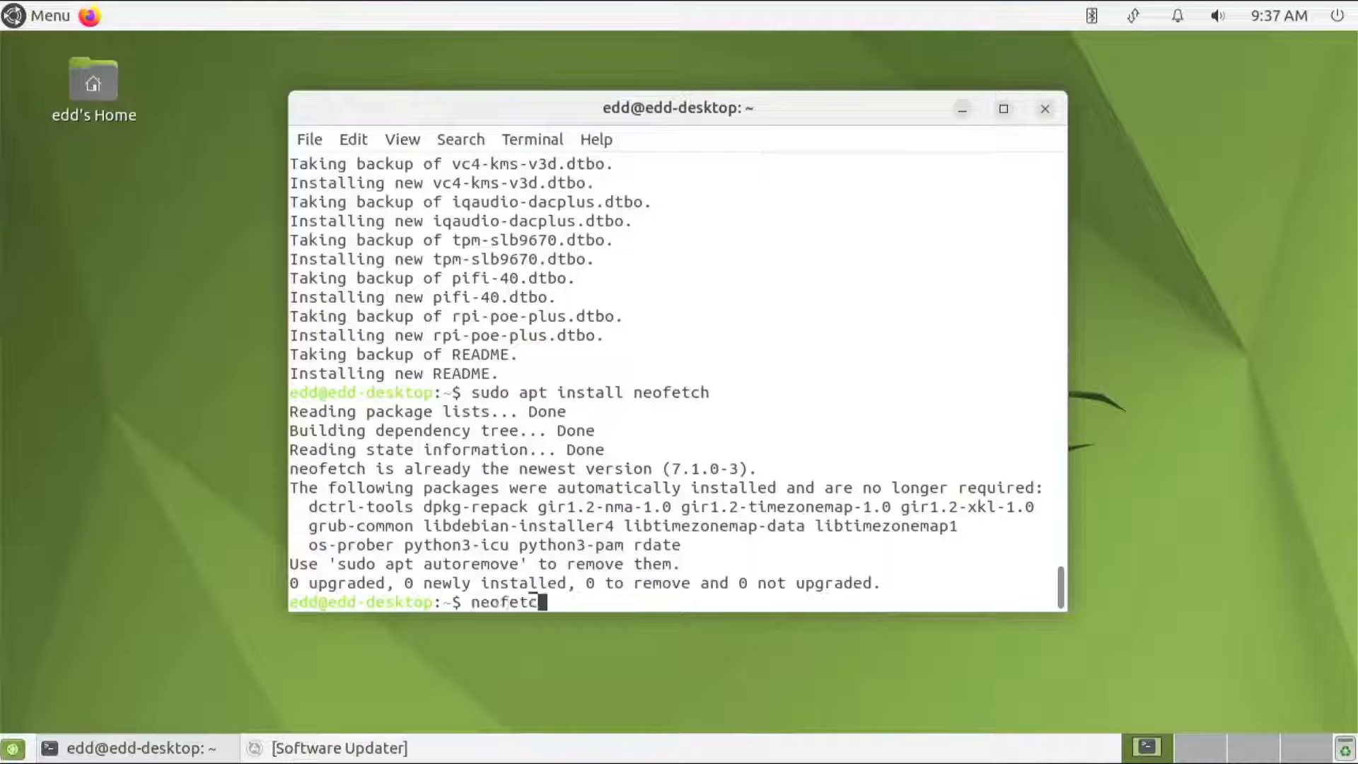
type("h")
key("Return")
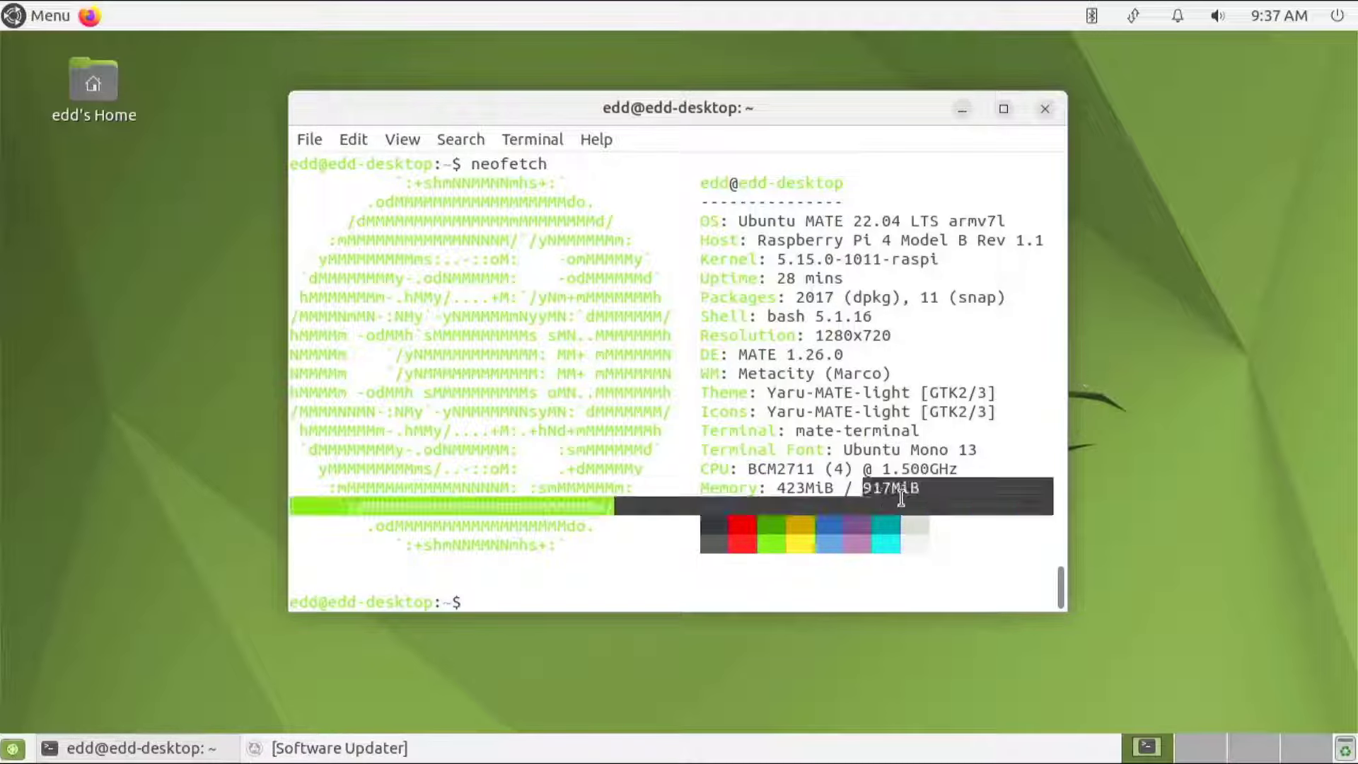
left_click(1045, 108)
left_click(5, 18)
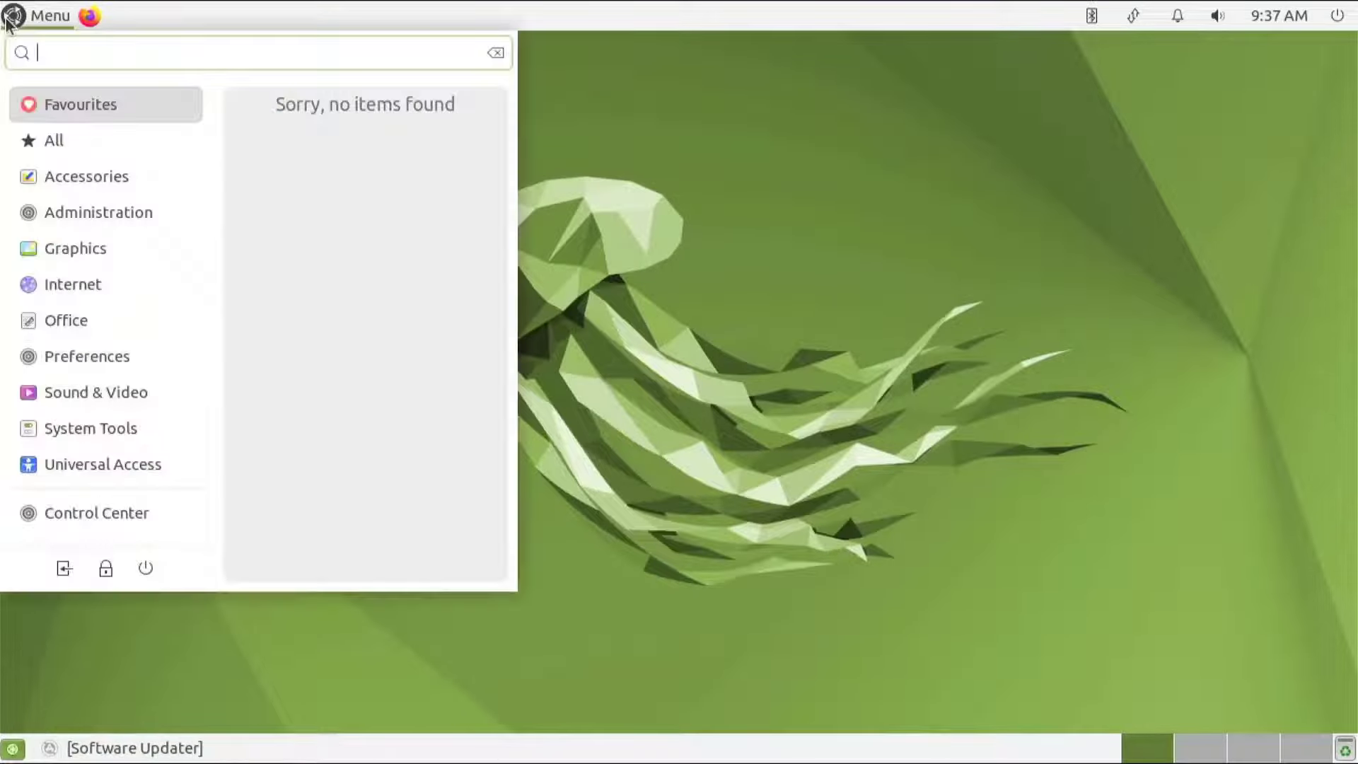
left_click(47, 512)
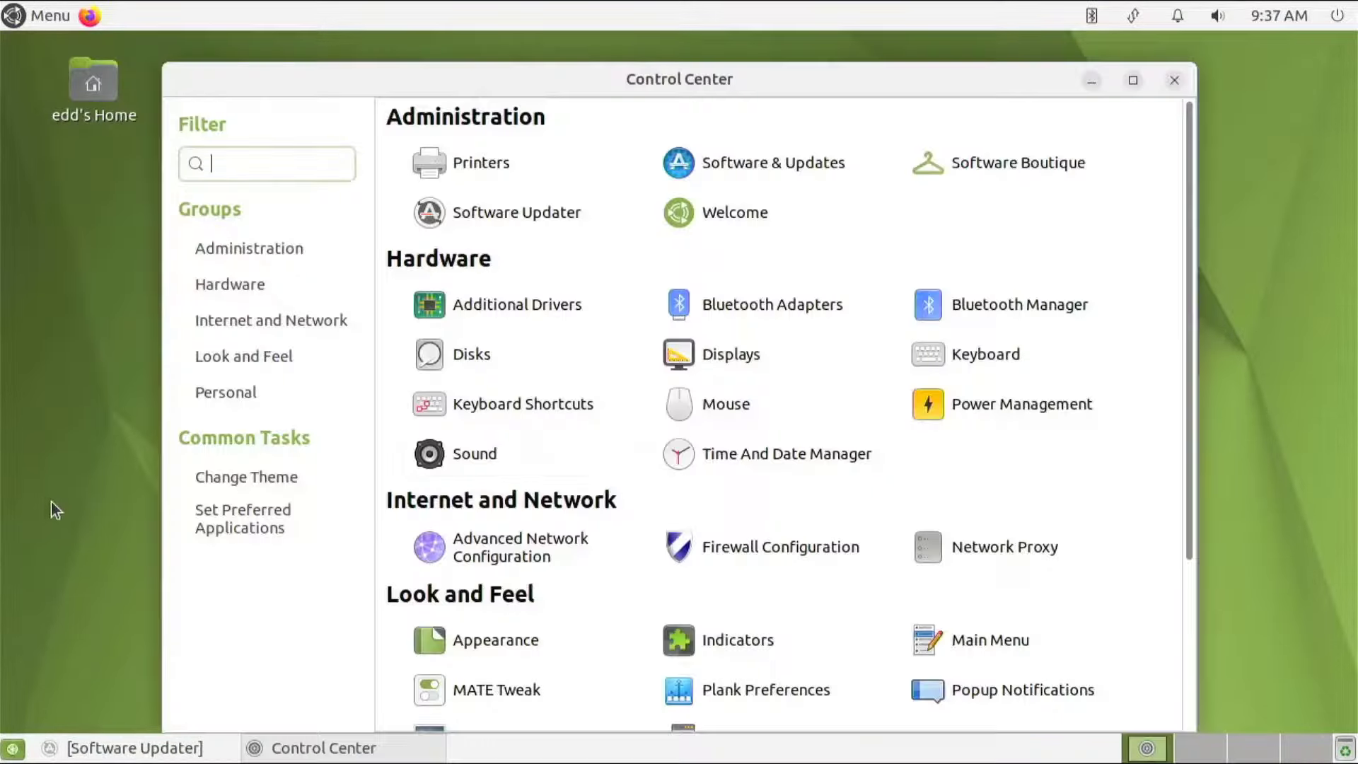
scroll(598, 488, "down", 4)
scroll(584, 510, "up", 4)
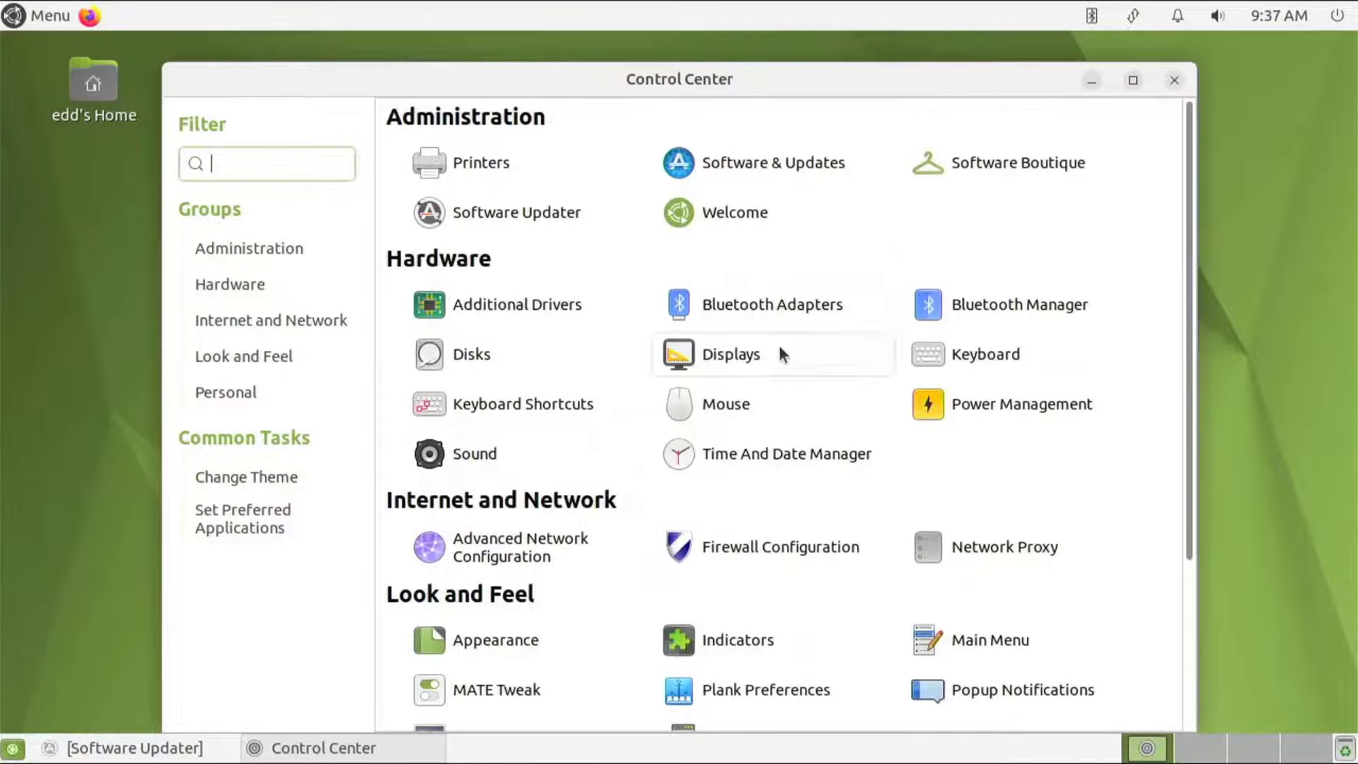
scroll(765, 301, "down", 4)
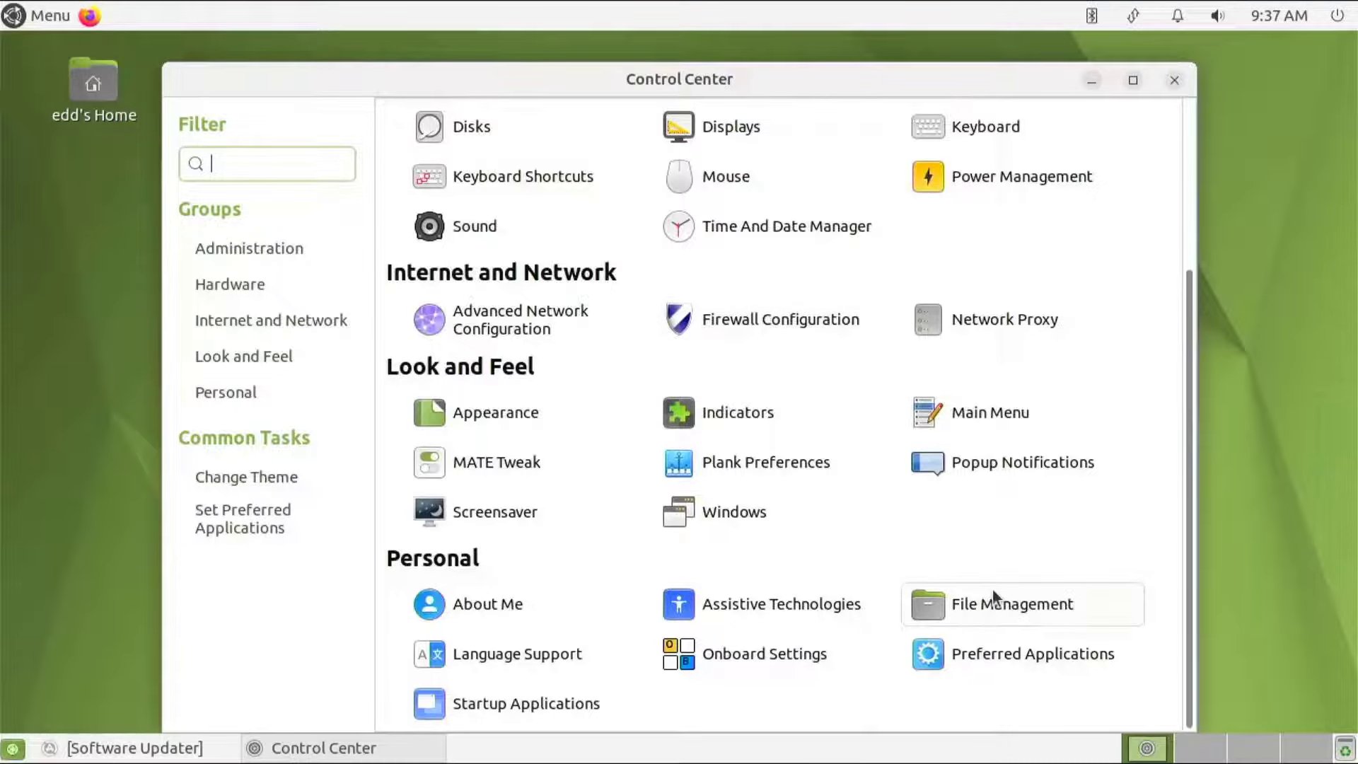
left_click(1174, 80)
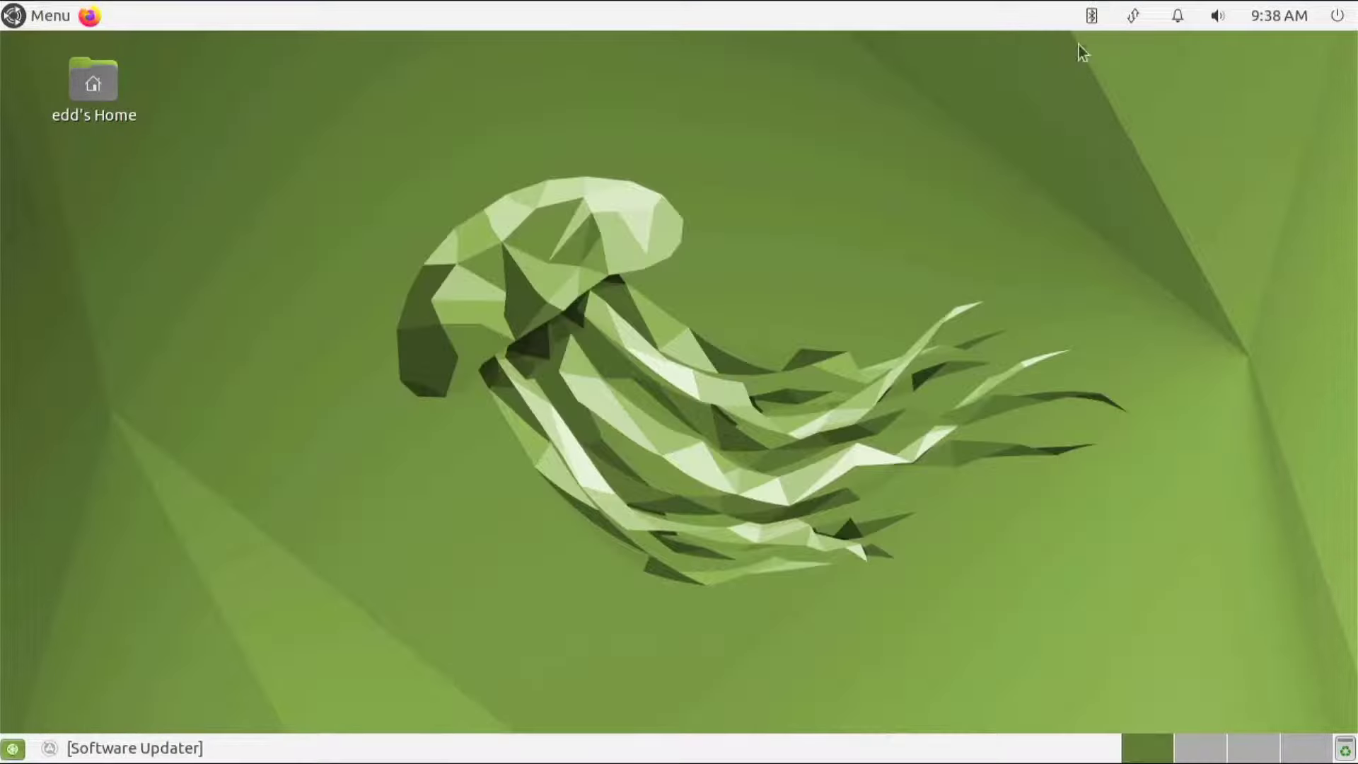
- Open About This Computer and review its Processes, Resources and File Systems tabs
left_click(1337, 16)
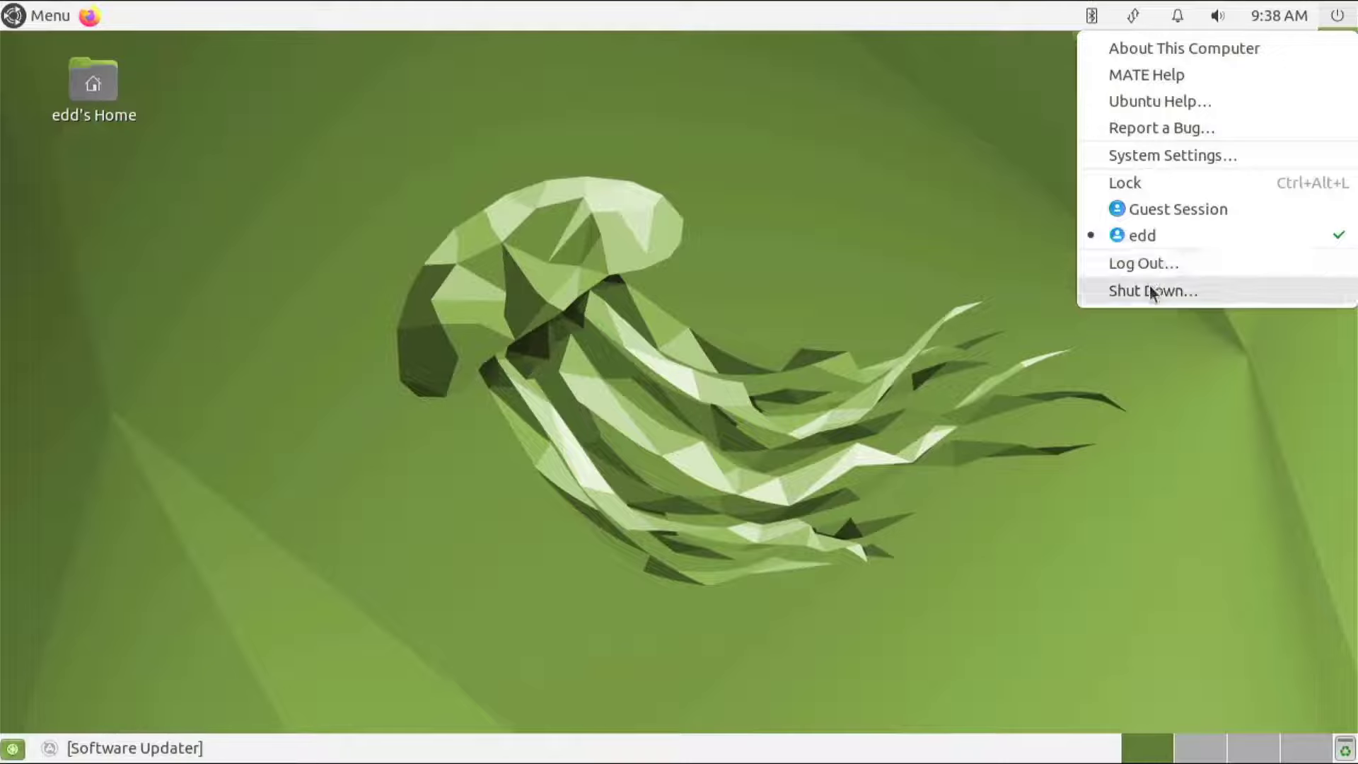
left_click(1141, 48)
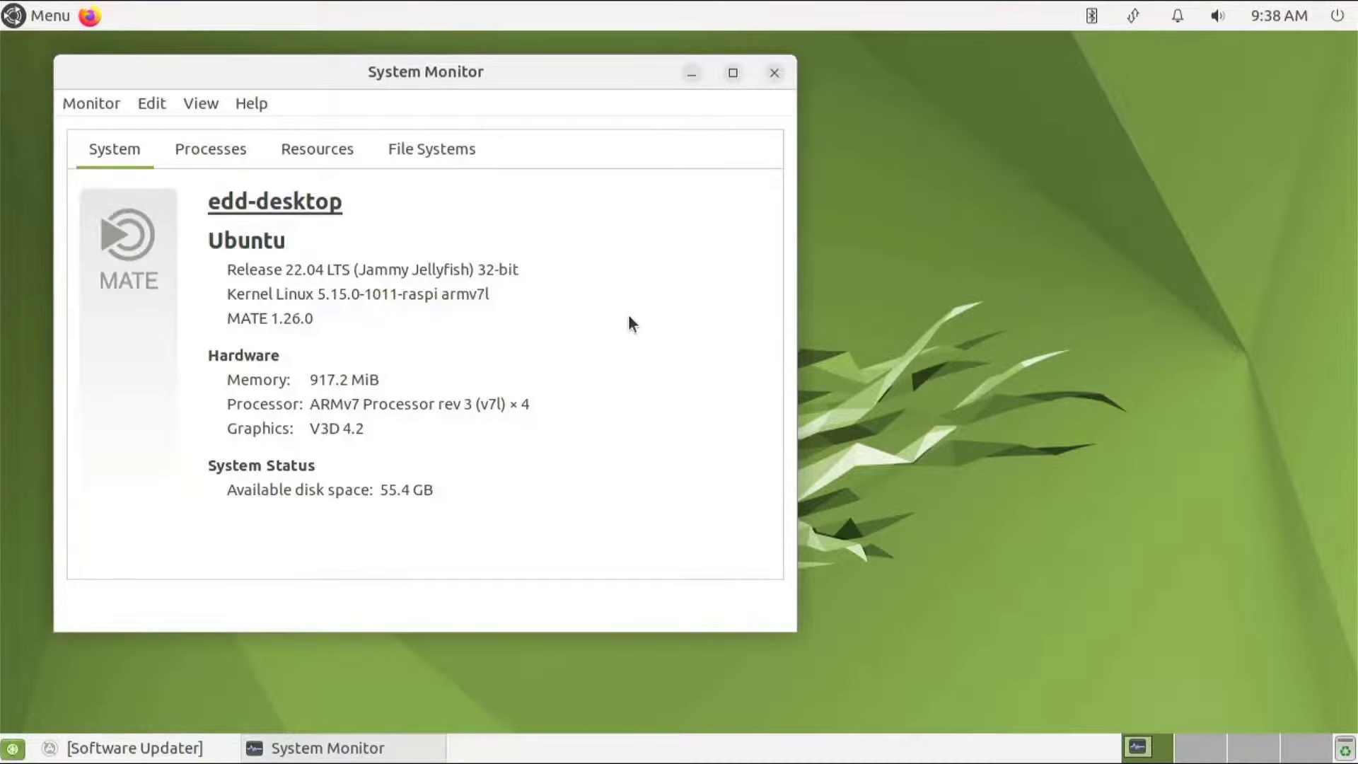
left_click(188, 148)
left_click(315, 151)
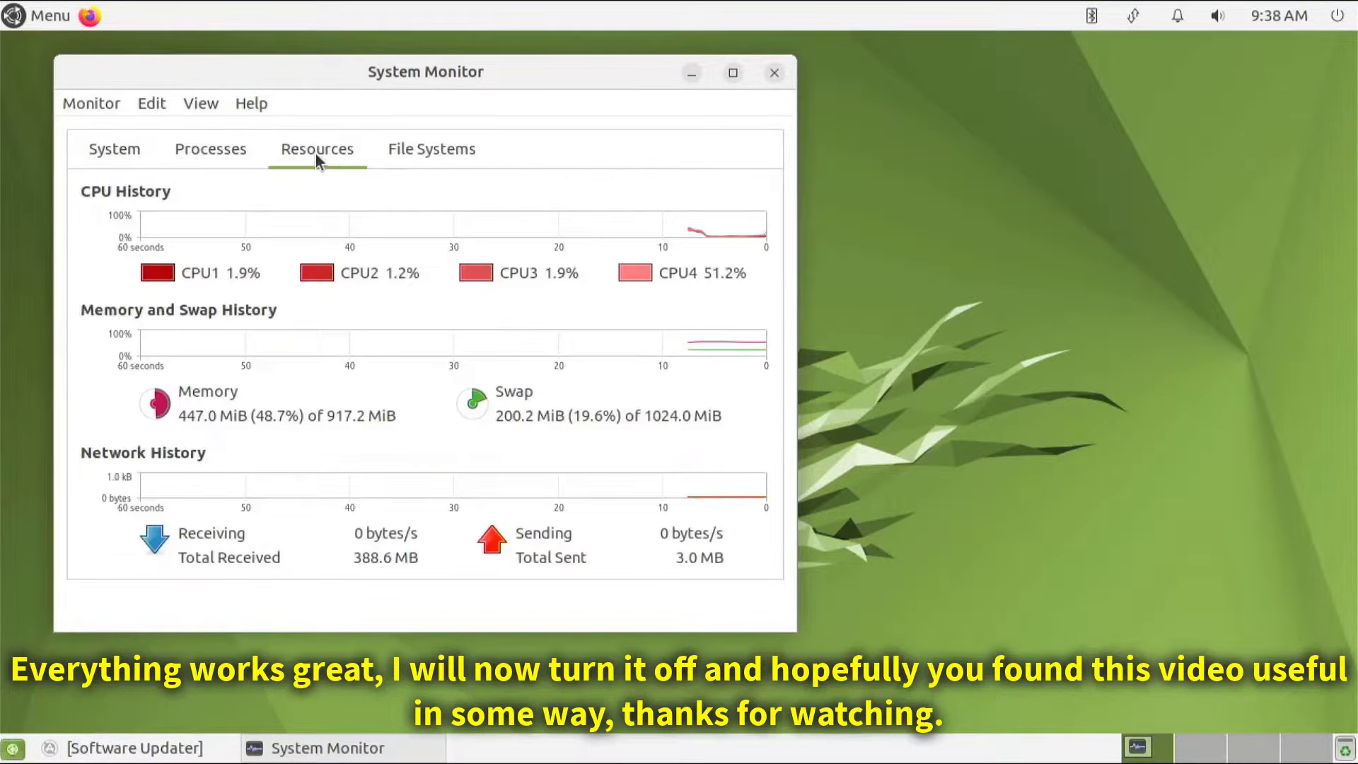
left_click(420, 162)
- Close the System Monitor and bring up the Shut Down confirmation with its 60-second countdown
left_click(773, 74)
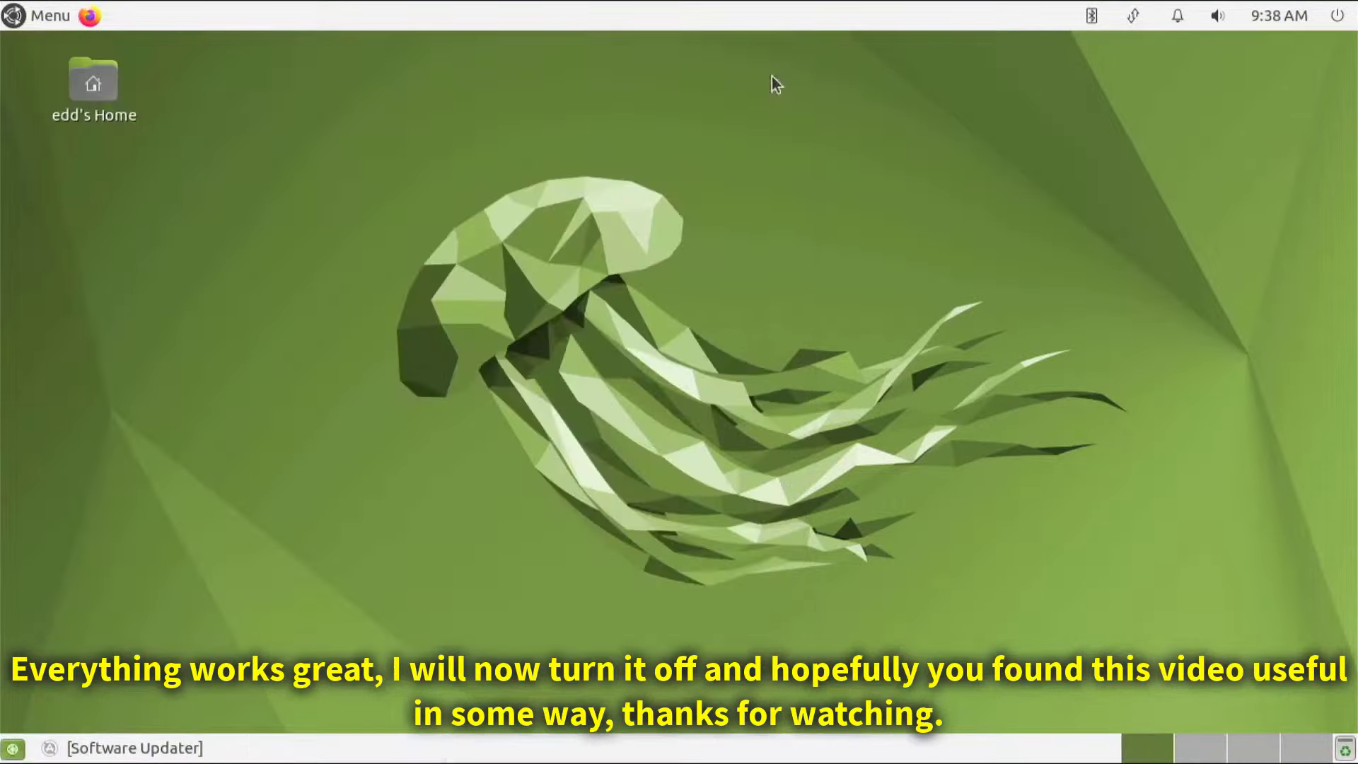
left_click(1338, 15)
left_click(1165, 281)
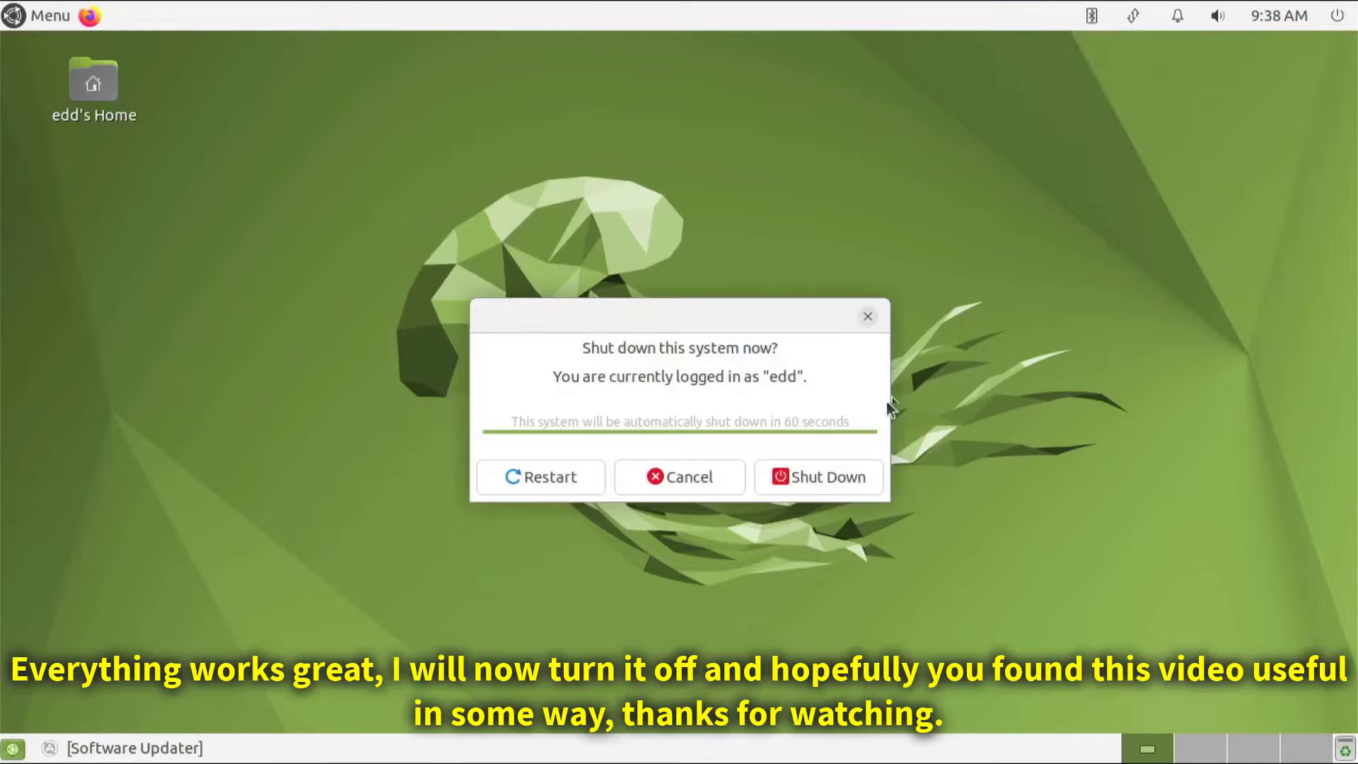